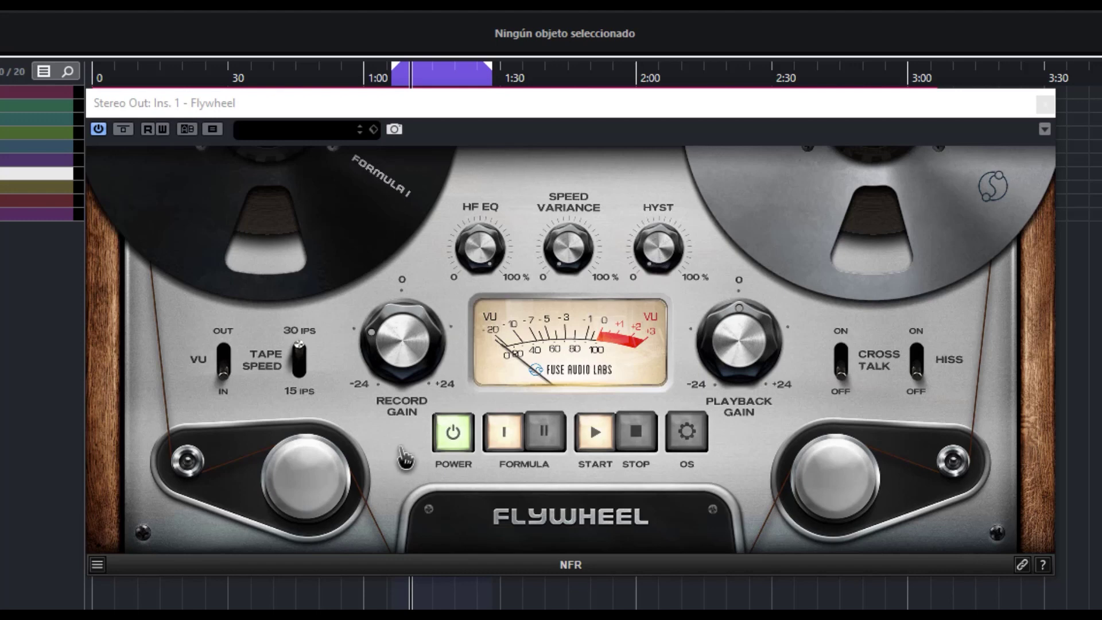
Step: Switch the VU meter to Out, and toggle the plug-in's power off and back on
{"action": "left_click", "coordinate": [221, 373]}
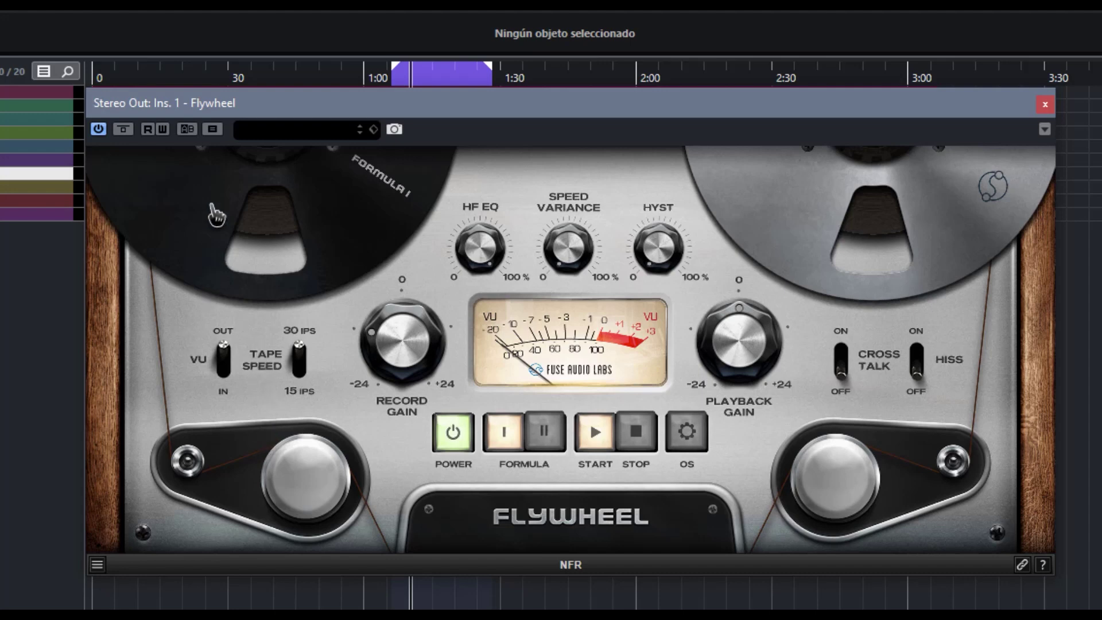
{"action": "left_click", "coordinate": [453, 437]}
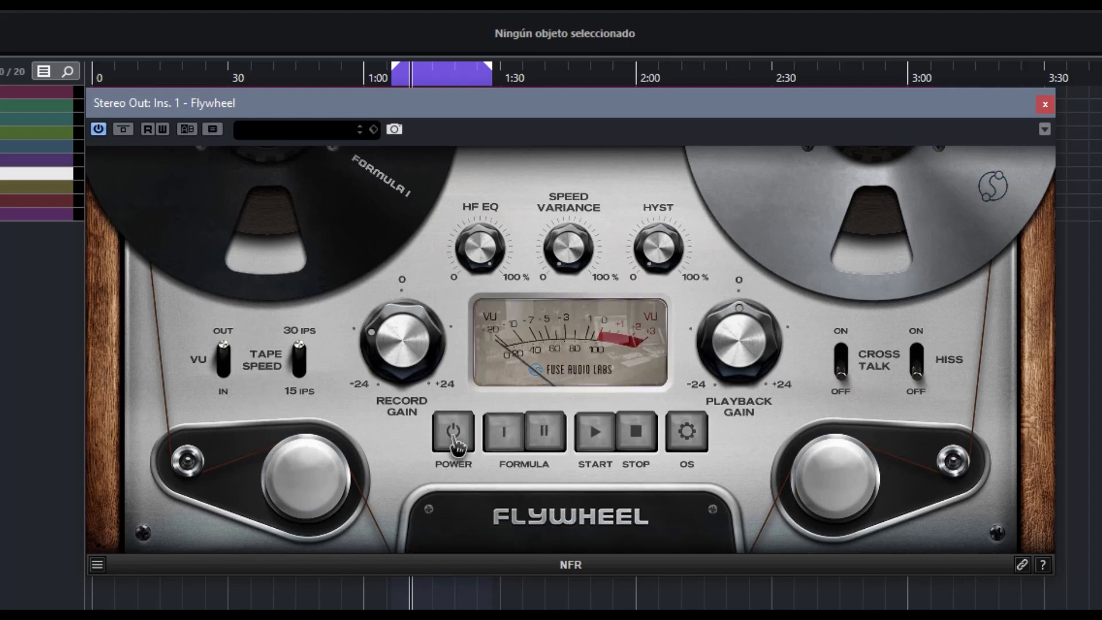
{"action": "double_click", "coordinate": [455, 437]}
{"action": "left_click", "coordinate": [453, 436]}
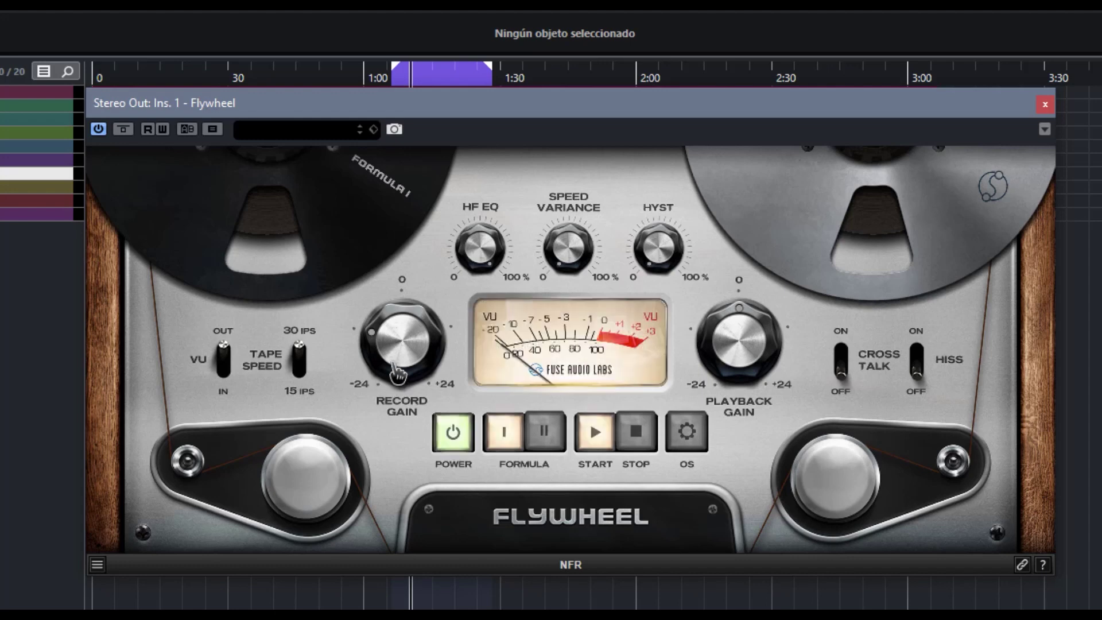
Step: Try opposite Record Gain and Playback Gain settings, raising record to +24 and lowering playback, and return both to 0
{"action": "left_click_drag", "start_coordinate": [396, 362], "coordinate": [414, 348]}
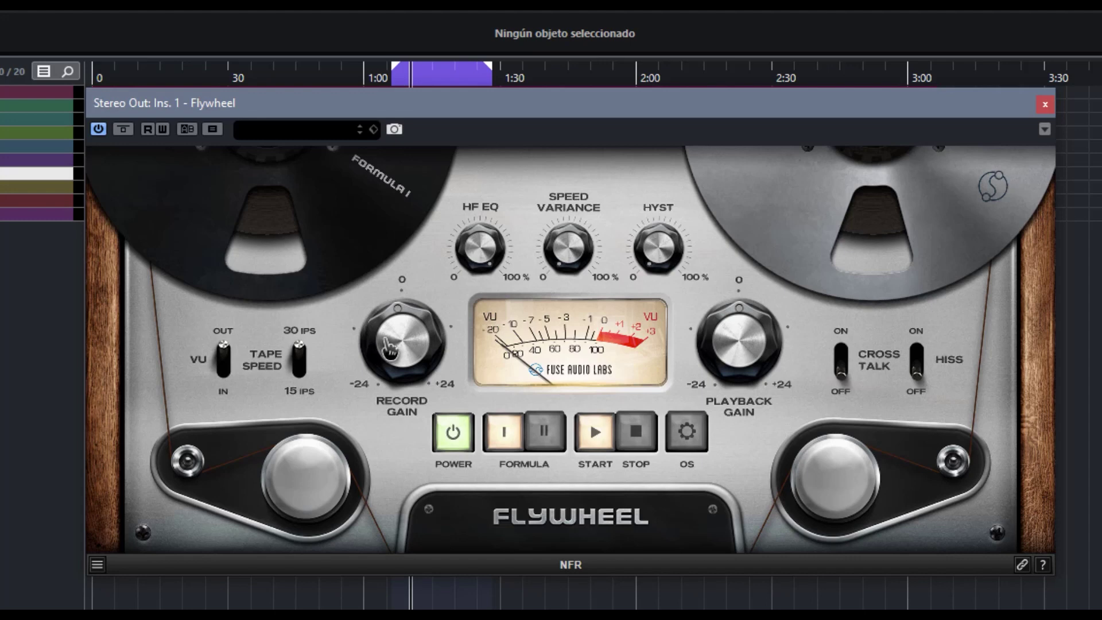
{"action": "left_click_drag", "start_coordinate": [389, 346], "coordinate": [413, 128]}
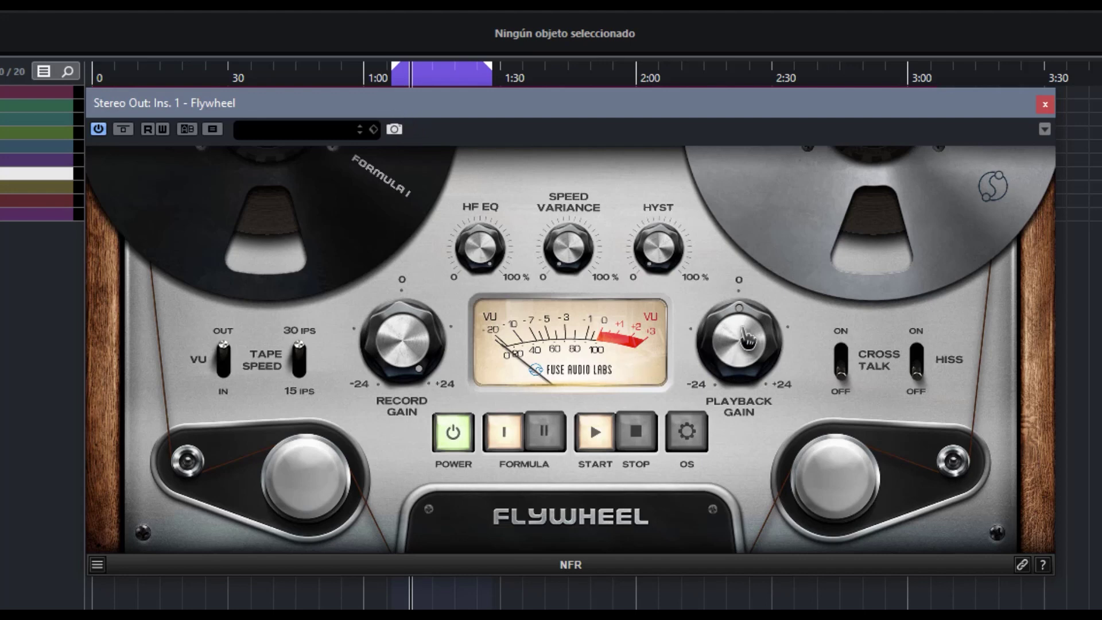
{"action": "left_click_drag", "start_coordinate": [746, 338], "coordinate": [743, 374]}
{"action": "left_click_drag", "start_coordinate": [422, 336], "coordinate": [433, 446]}
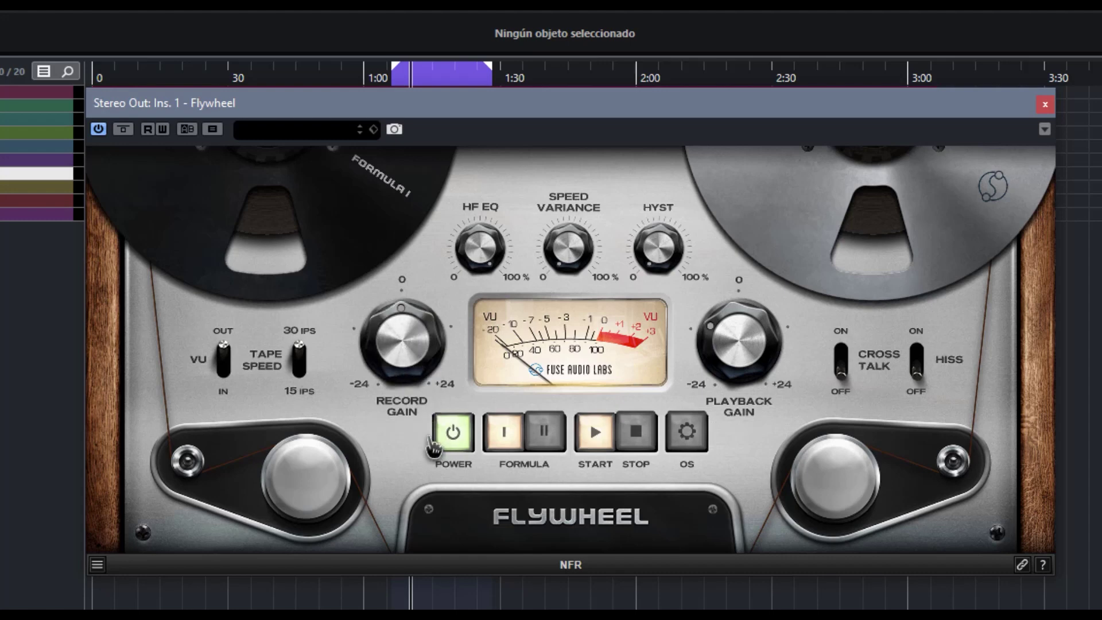
{"action": "left_click_drag", "start_coordinate": [724, 360], "coordinate": [746, 344]}
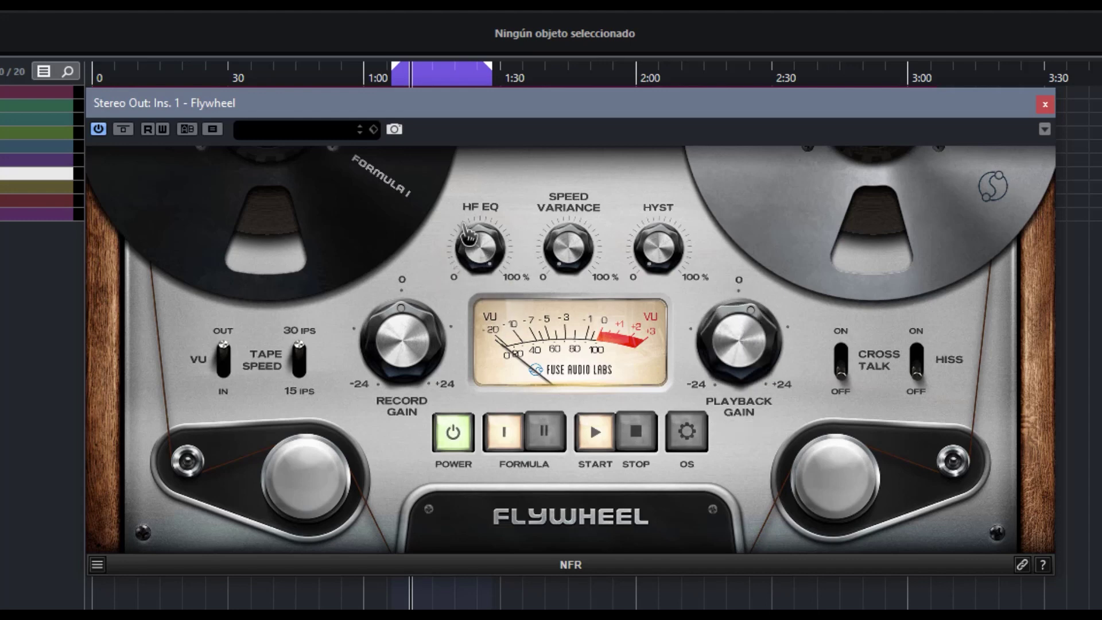
Step: Sweep the HF EQ control down and up through its range
{"action": "left_click_drag", "start_coordinate": [490, 244], "coordinate": [489, 262]}
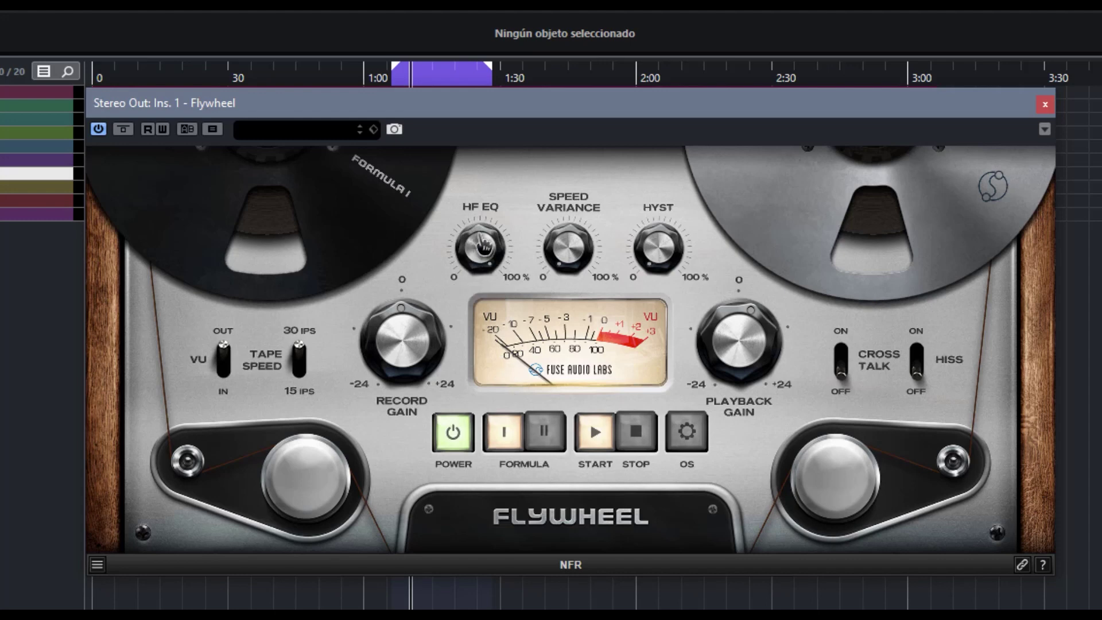
{"action": "left_click_drag", "start_coordinate": [479, 235], "coordinate": [525, 510]}
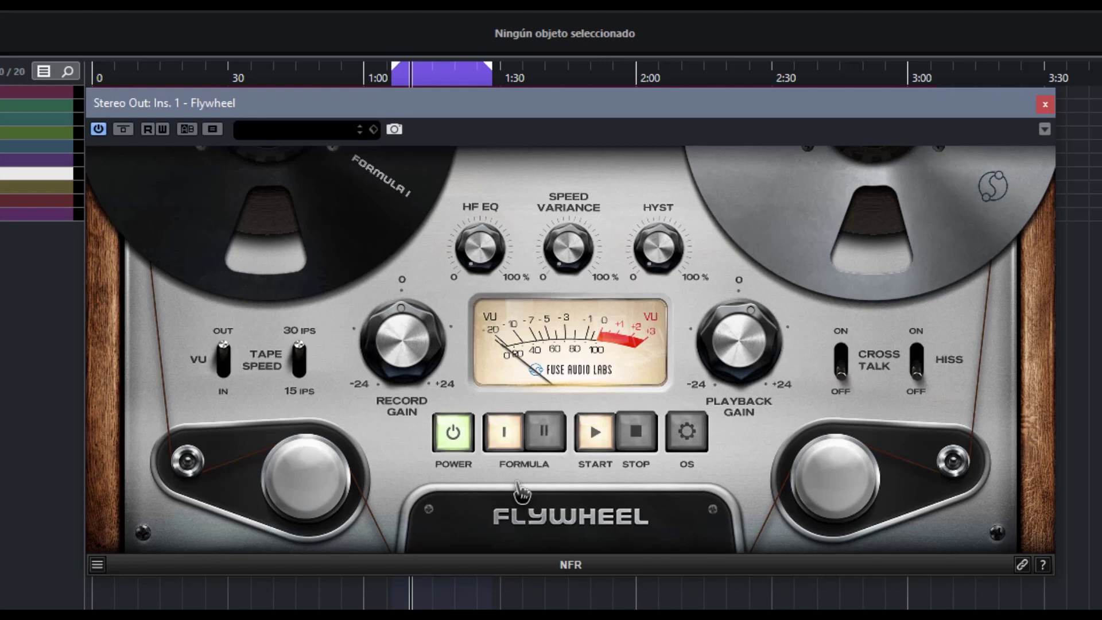
{"action": "left_click_drag", "start_coordinate": [480, 248], "coordinate": [486, 138]}
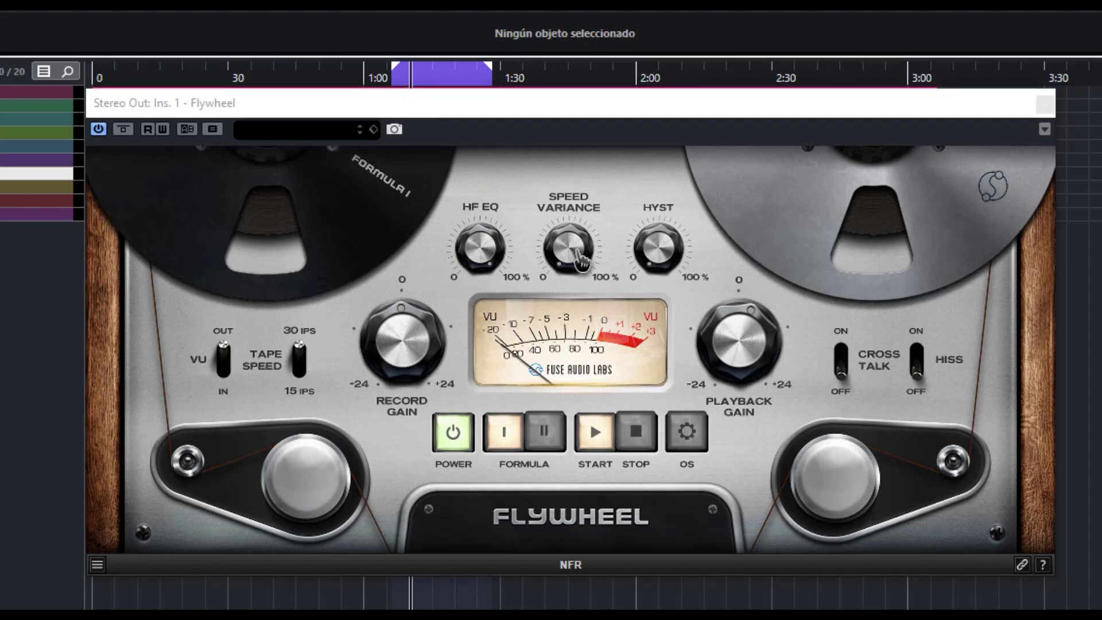
Step: Sweep Speed Variance up to 100% and back down, and try raising the Hyst amount to 7.0% and beyond
{"action": "mouse_move", "coordinate": [576, 246]}
{"action": "left_mouse_down"}
{"action": "mouse_move", "coordinate": [583, 150]}
{"action": "mouse_move", "coordinate": [568, 301]}
{"action": "mouse_move", "coordinate": [550, 100]}
{"action": "mouse_move", "coordinate": [556, 253]}
{"action": "left_mouse_up"}
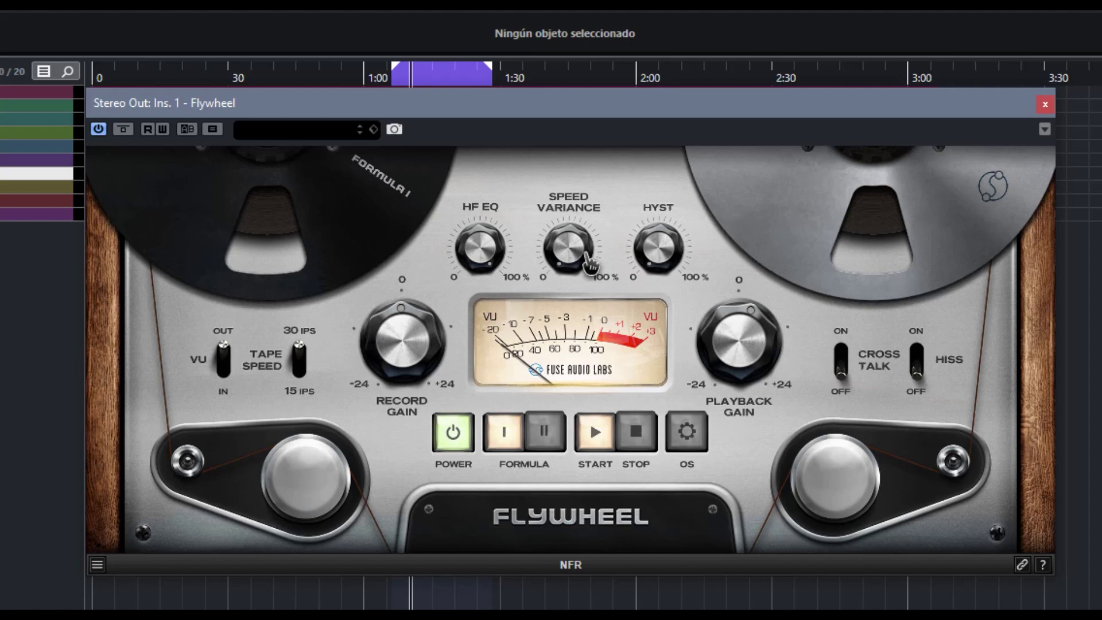
{"action": "left_click_drag", "start_coordinate": [590, 265], "coordinate": [566, 29]}
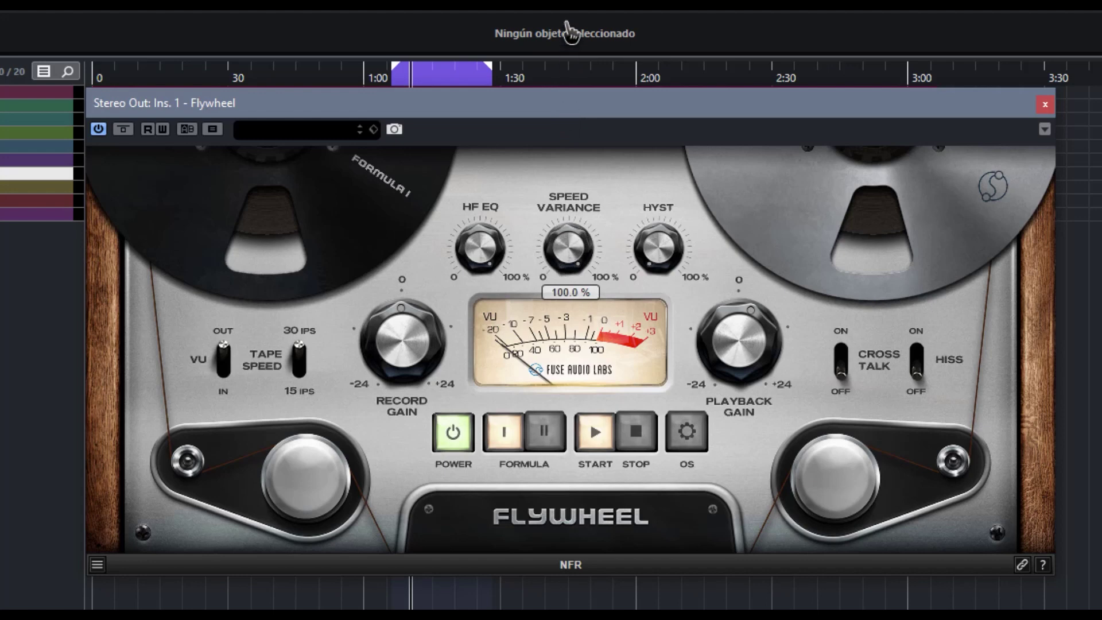
{"action": "left_click_drag", "start_coordinate": [579, 144], "coordinate": [584, 279]}
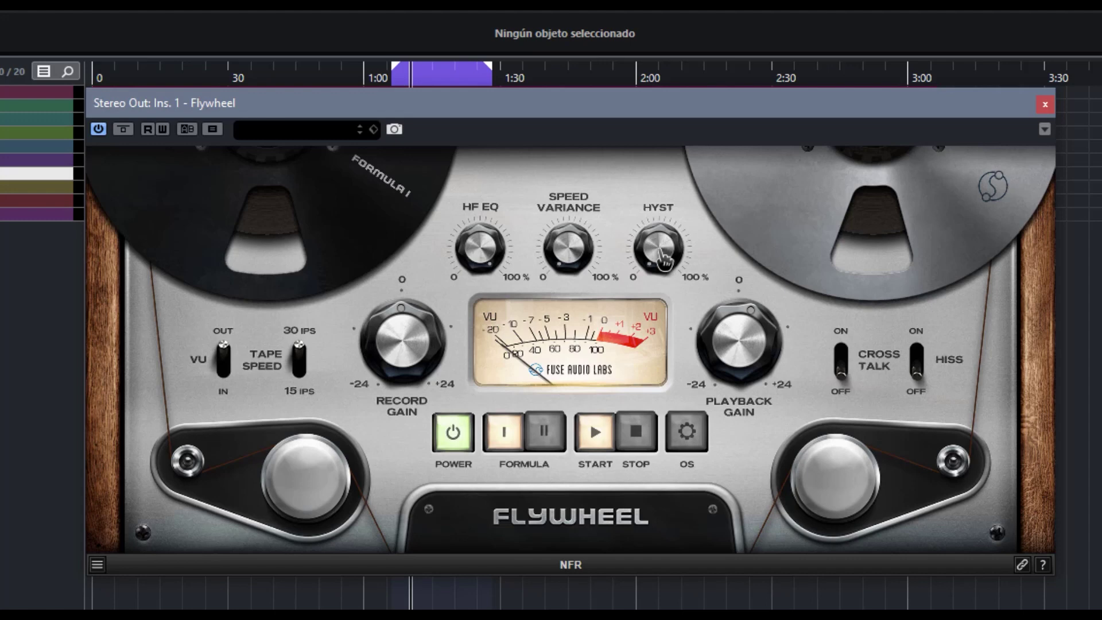
{"action": "mouse_move", "coordinate": [663, 259]}
{"action": "left_mouse_down"}
{"action": "mouse_move", "coordinate": [643, 132]}
{"action": "mouse_move", "coordinate": [660, 267]}
{"action": "mouse_move", "coordinate": [660, 252]}
{"action": "left_mouse_up"}
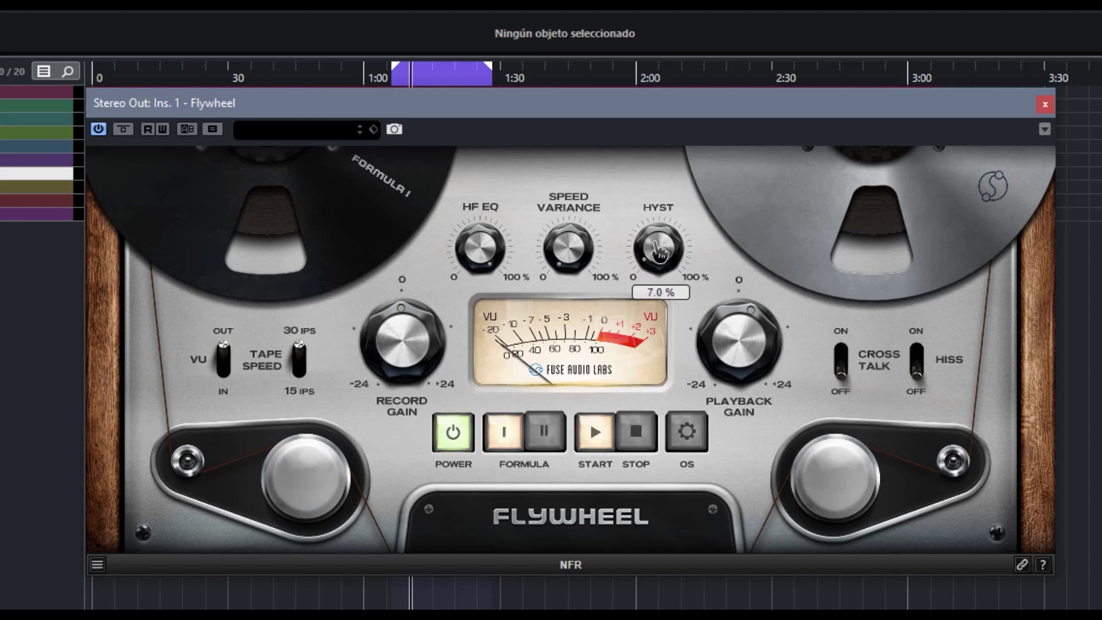
{"action": "left_click_drag", "start_coordinate": [656, 241], "coordinate": [641, 185]}
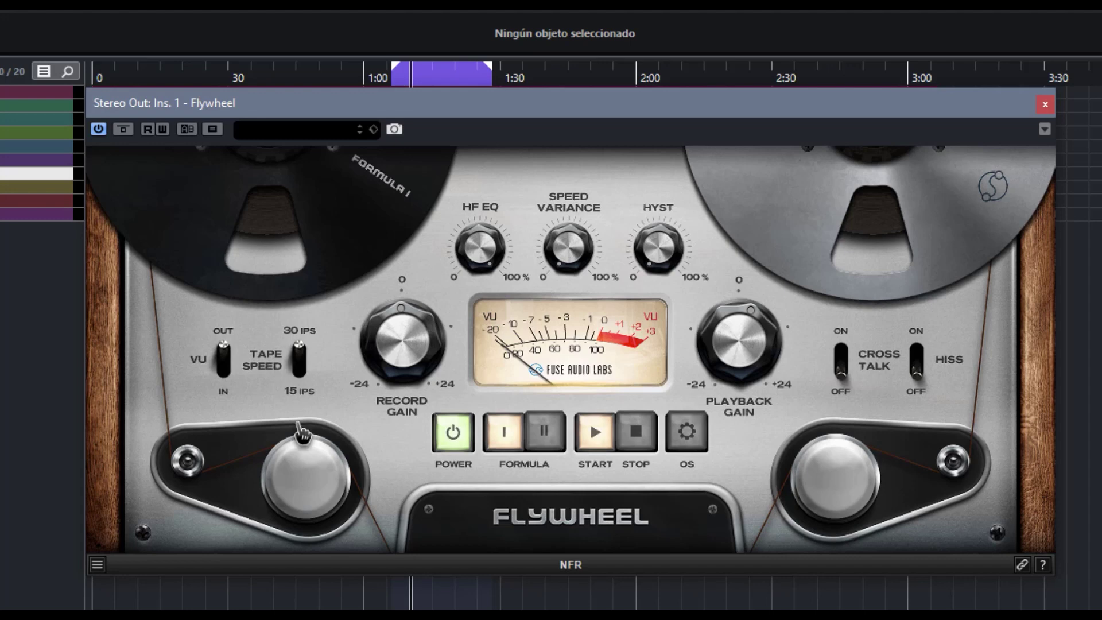
Step: Compare the 15 IPS and 30 IPS tape speeds, leaving the tape speed at 15 IPS
{"action": "left_click", "coordinate": [301, 361]}
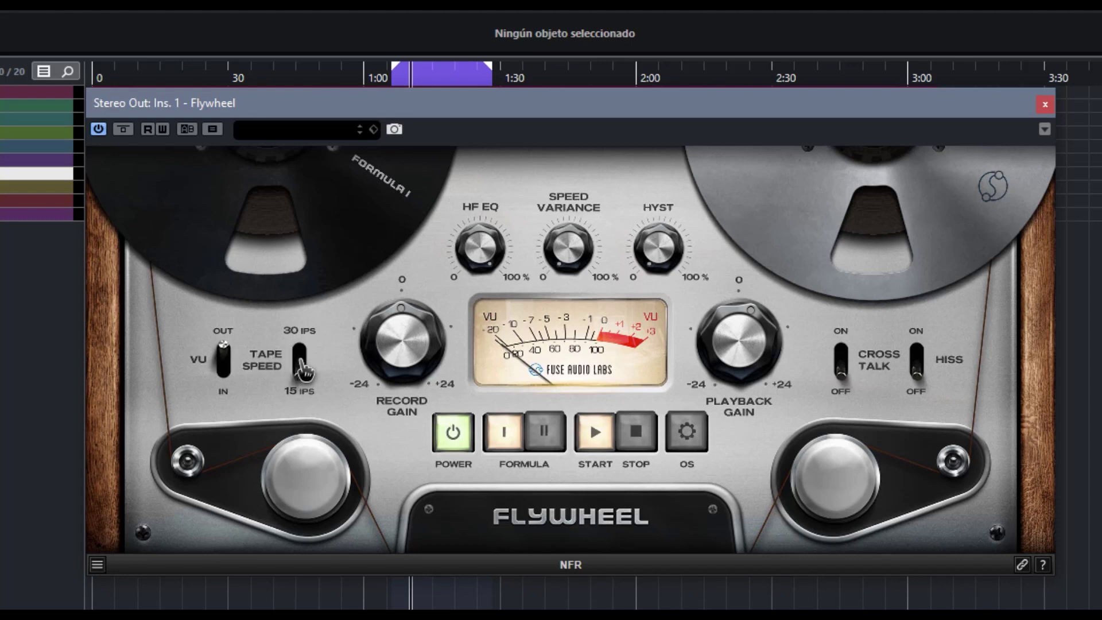
{"action": "left_click", "coordinate": [303, 370]}
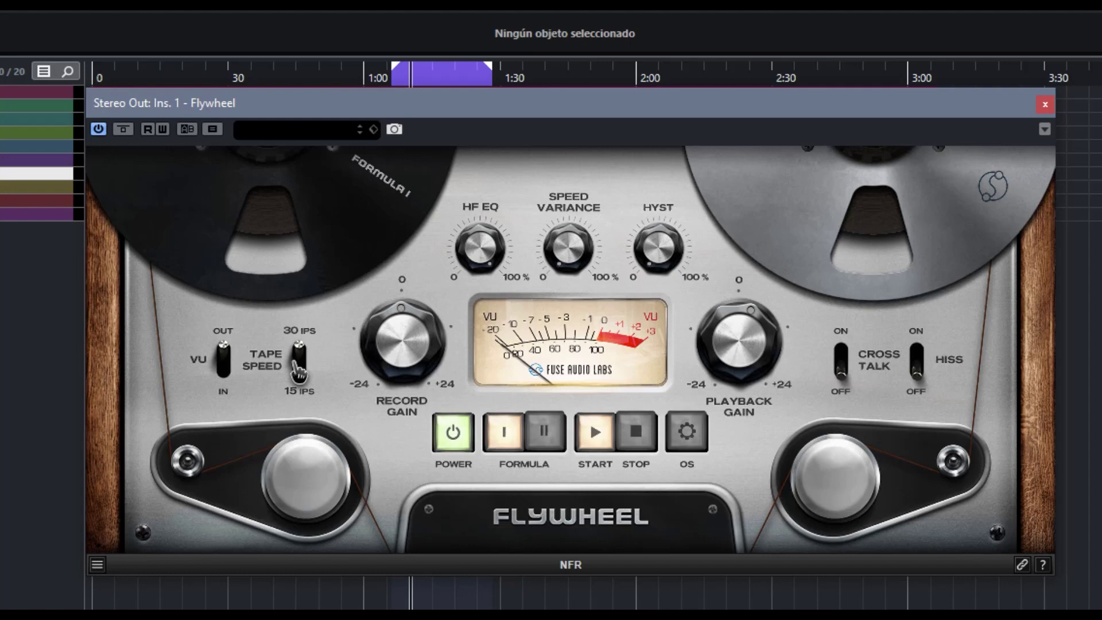
{"action": "left_click", "coordinate": [299, 375]}
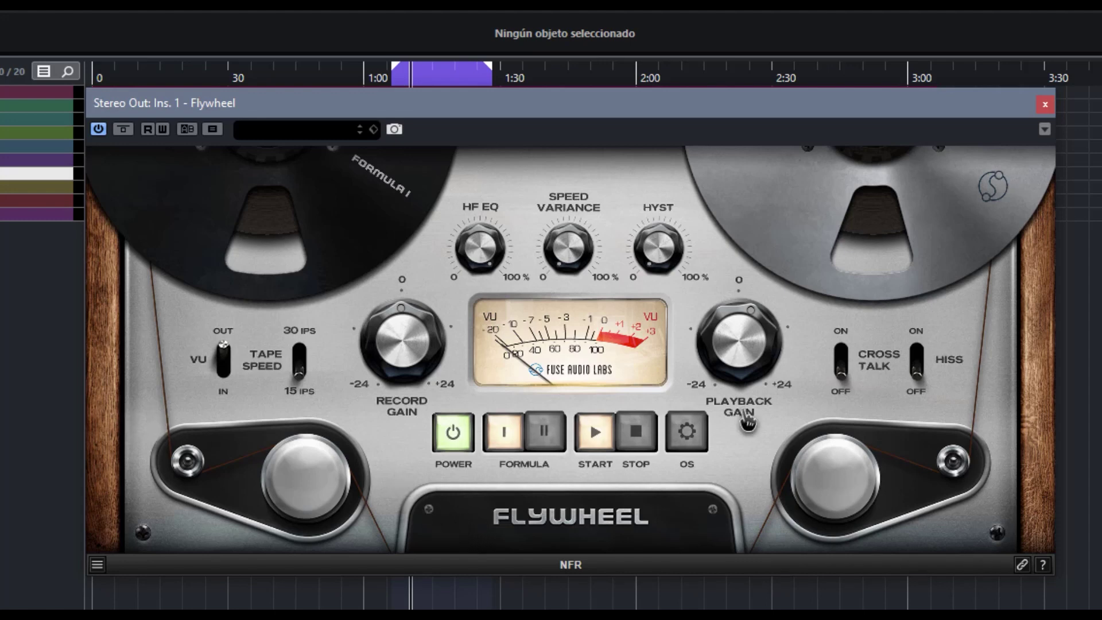
Step: Turn Cross Talk on, and toggle the tape Hiss on and back off
{"action": "left_click", "coordinate": [855, 376]}
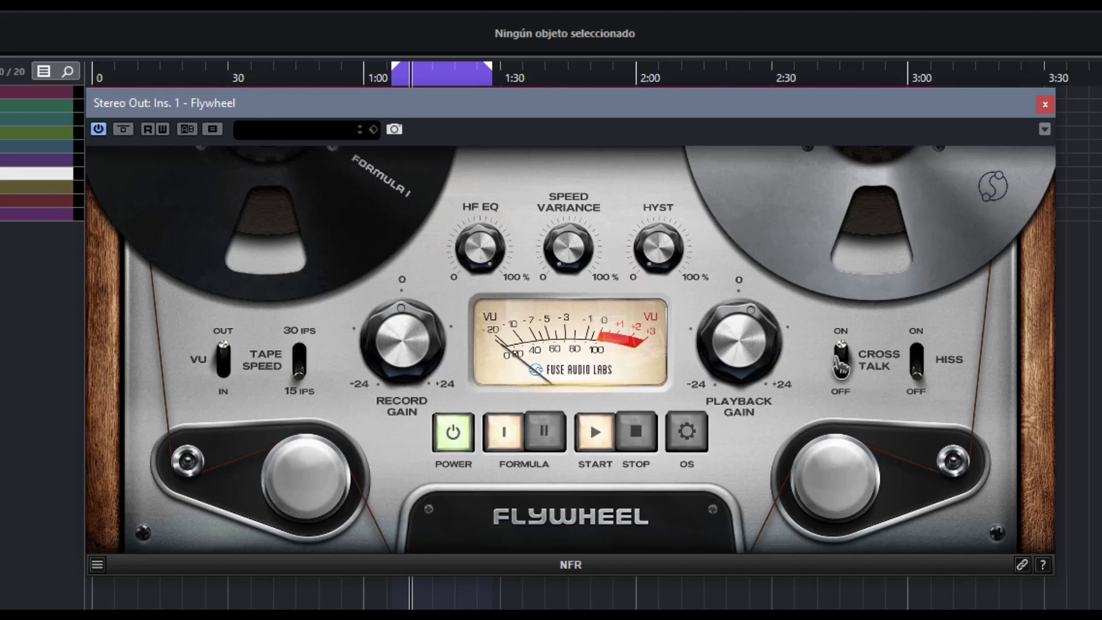
{"action": "left_click", "coordinate": [847, 361]}
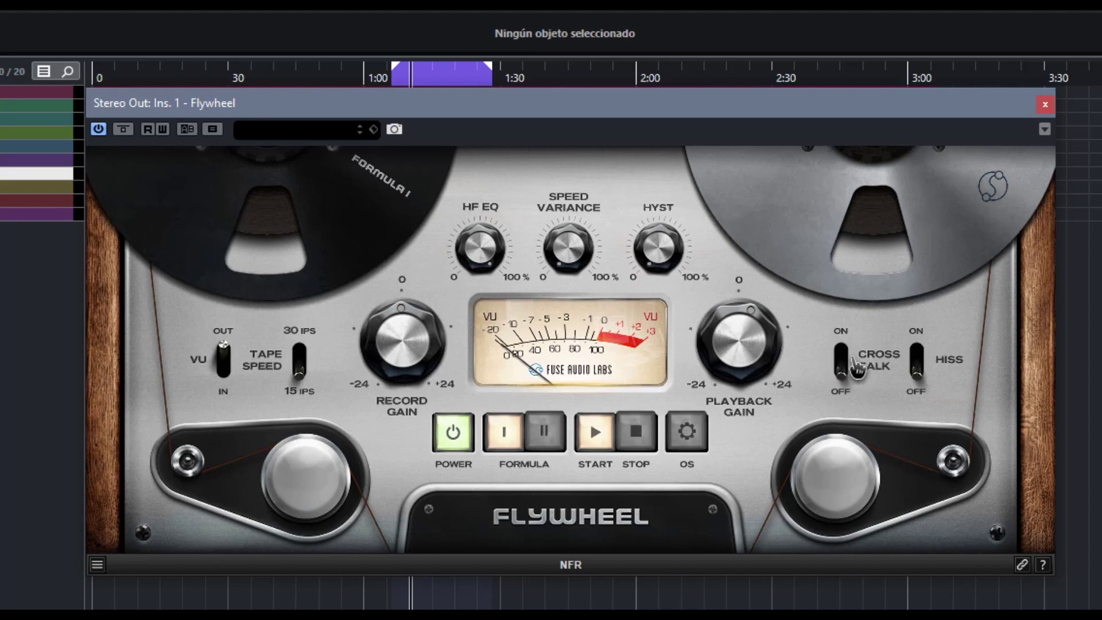
{"action": "left_click", "coordinate": [846, 374]}
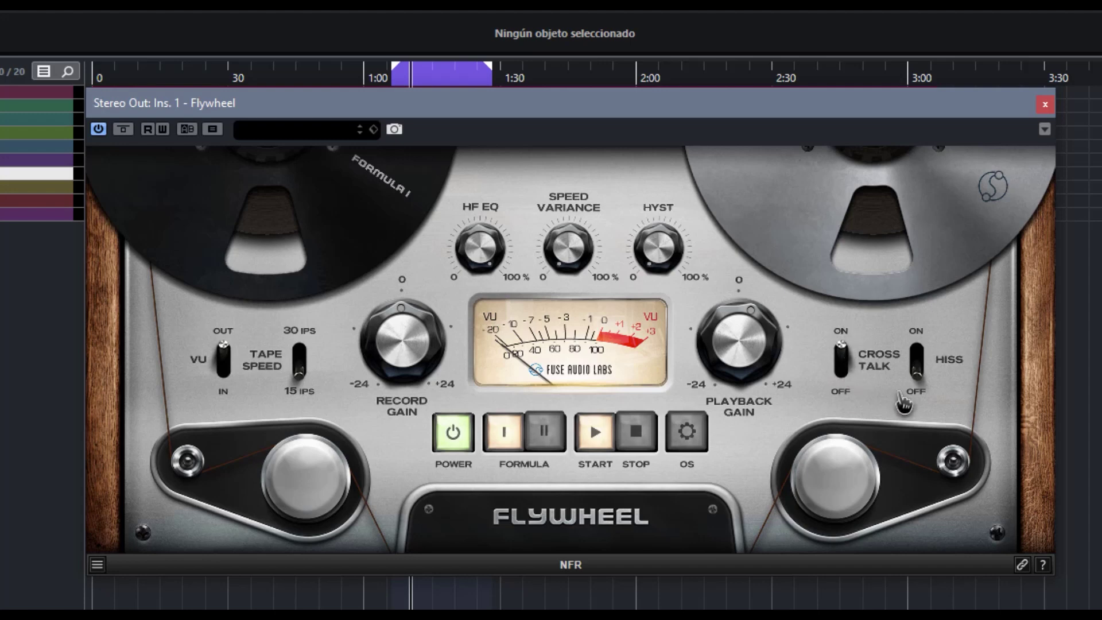
{"action": "left_click", "coordinate": [916, 360]}
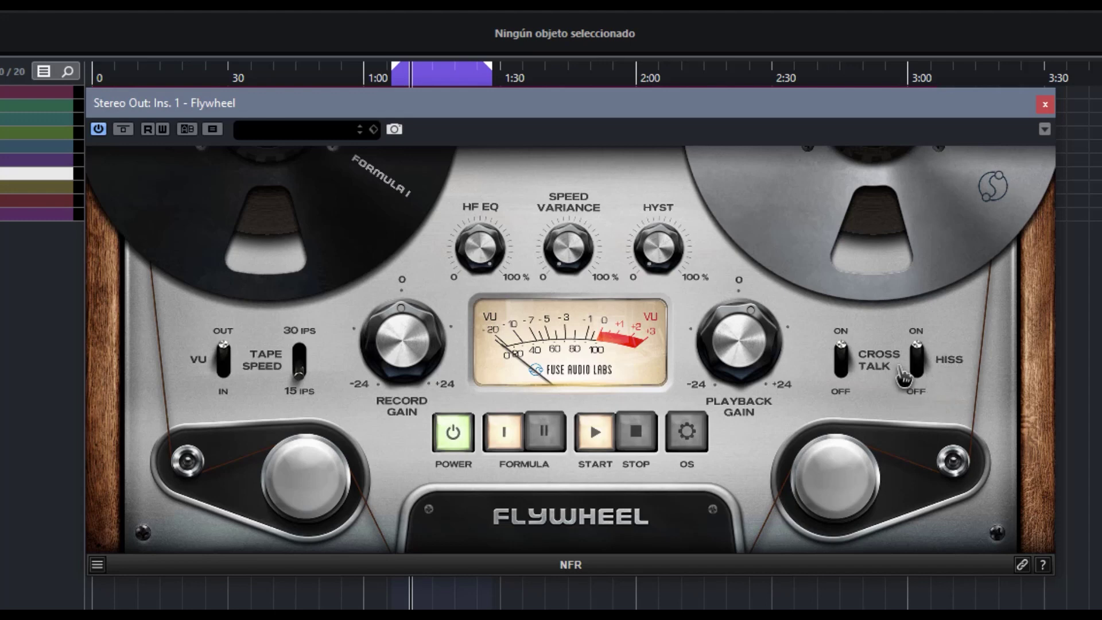
{"action": "left_click", "coordinate": [917, 363]}
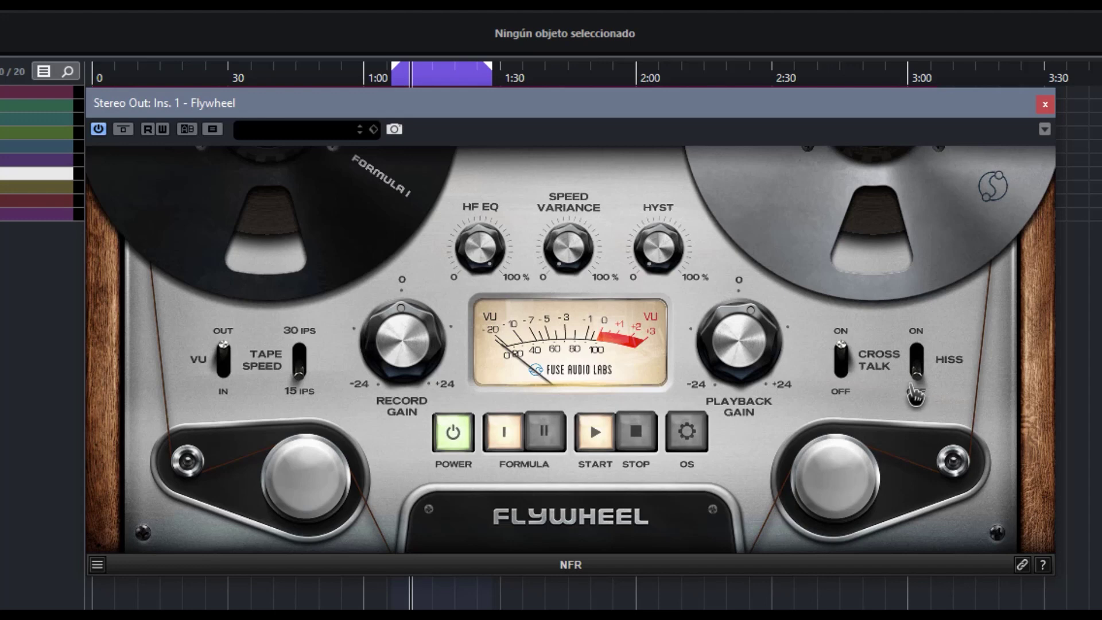
Step: Alternate between tape Formula II and Formula I, ending on Formula I
{"action": "left_click", "coordinate": [546, 432]}
{"action": "left_click", "coordinate": [506, 435]}
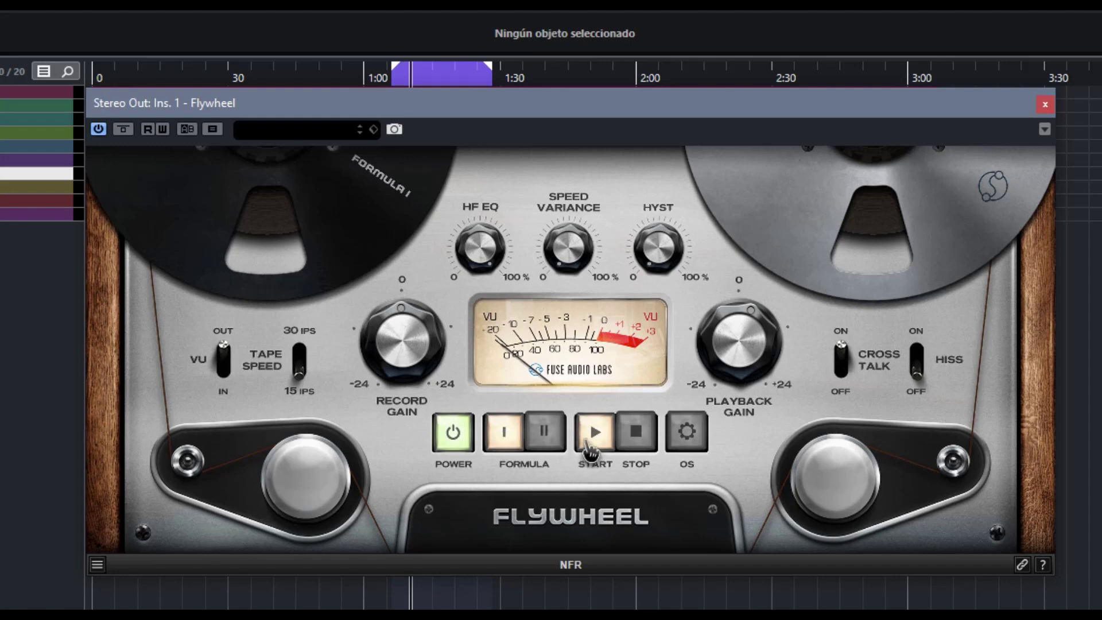
{"action": "left_click", "coordinate": [506, 439]}
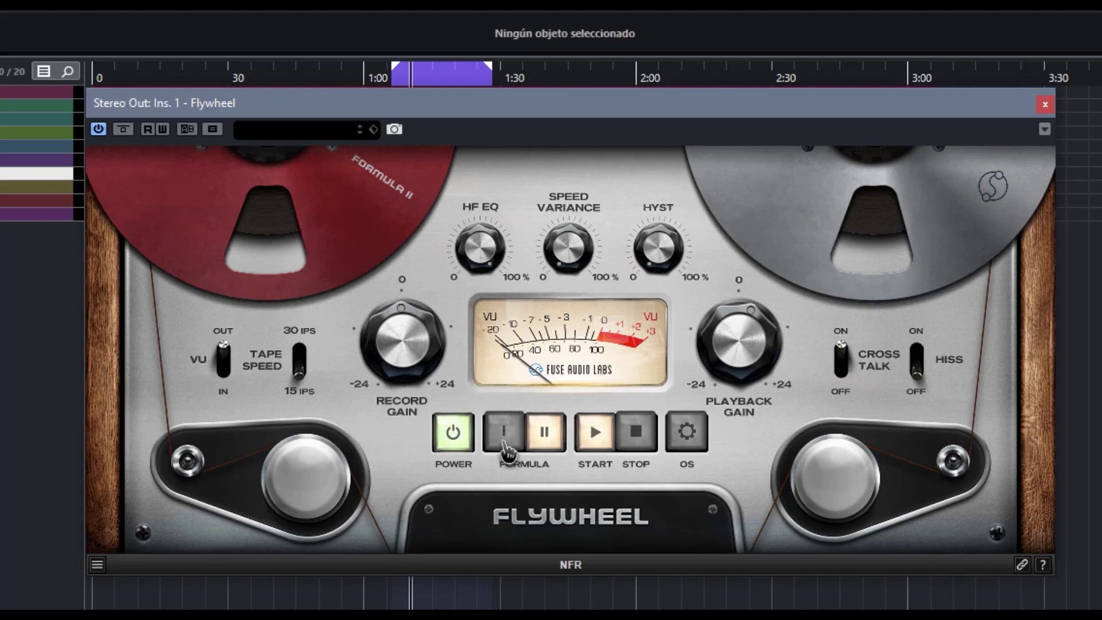
{"action": "left_click", "coordinate": [524, 443]}
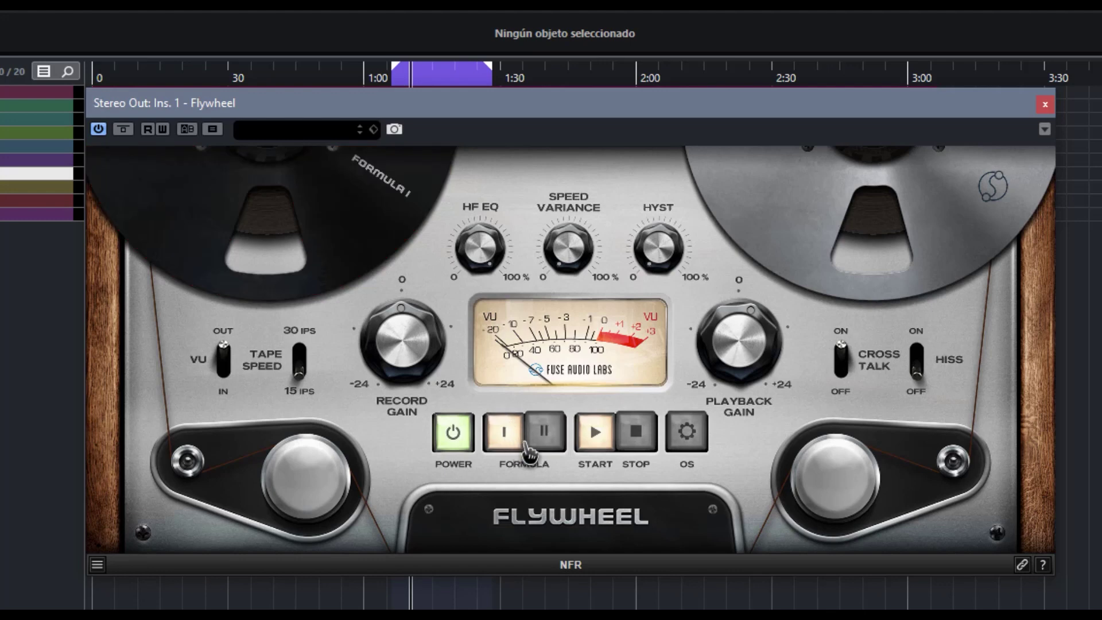
{"action": "left_click", "coordinate": [526, 450]}
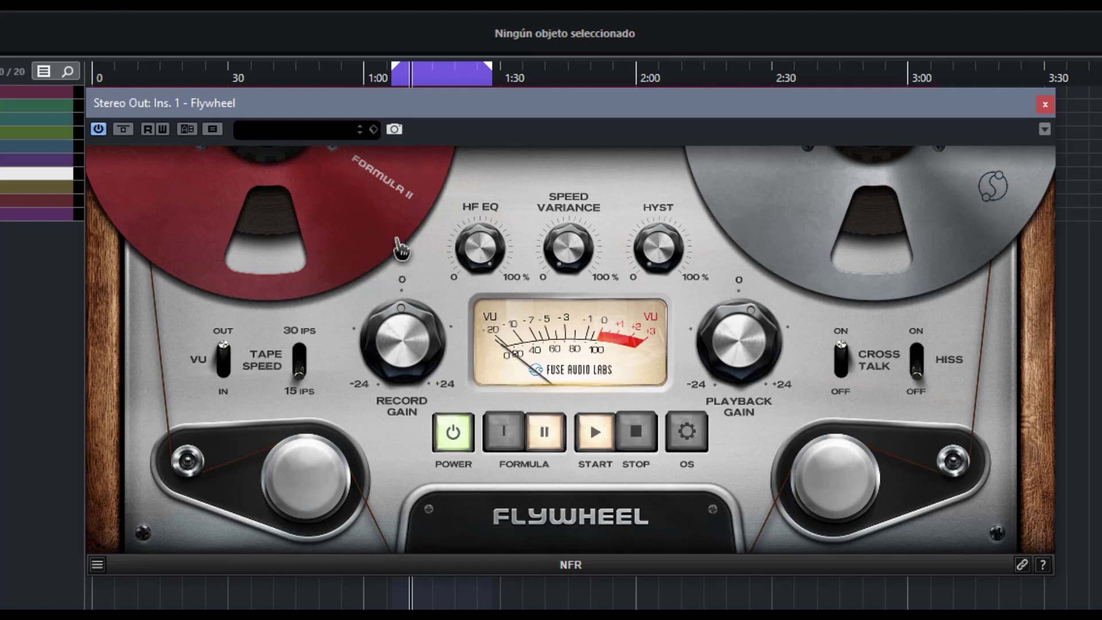
{"action": "left_click", "coordinate": [505, 436]}
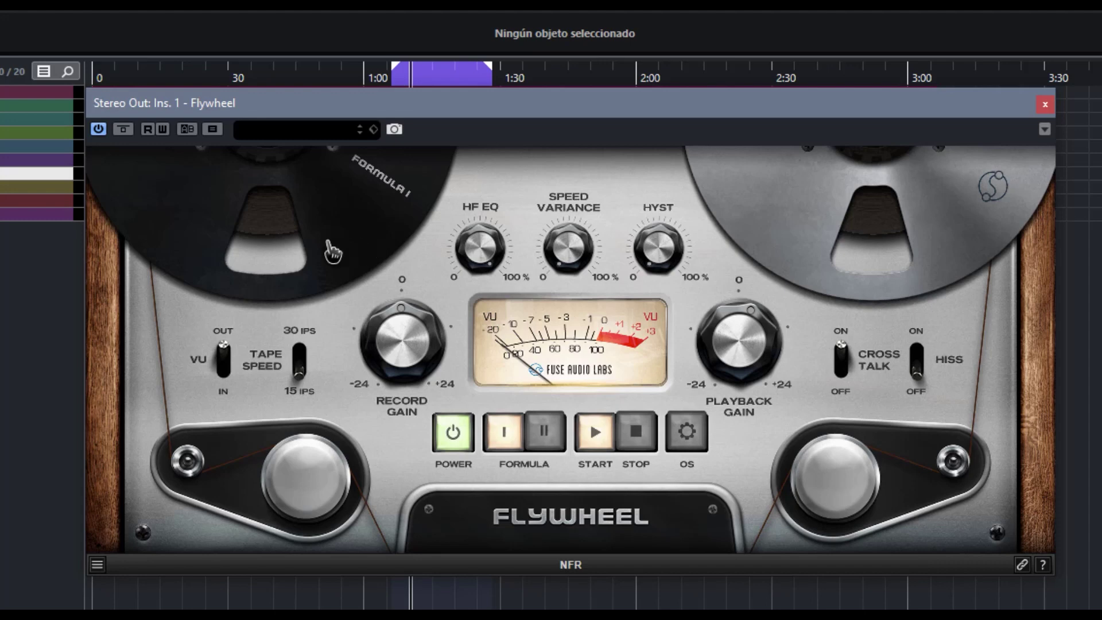
Step: Stop the tape transport, and toggle the OS option on, off and on again
{"action": "left_click", "coordinate": [643, 433]}
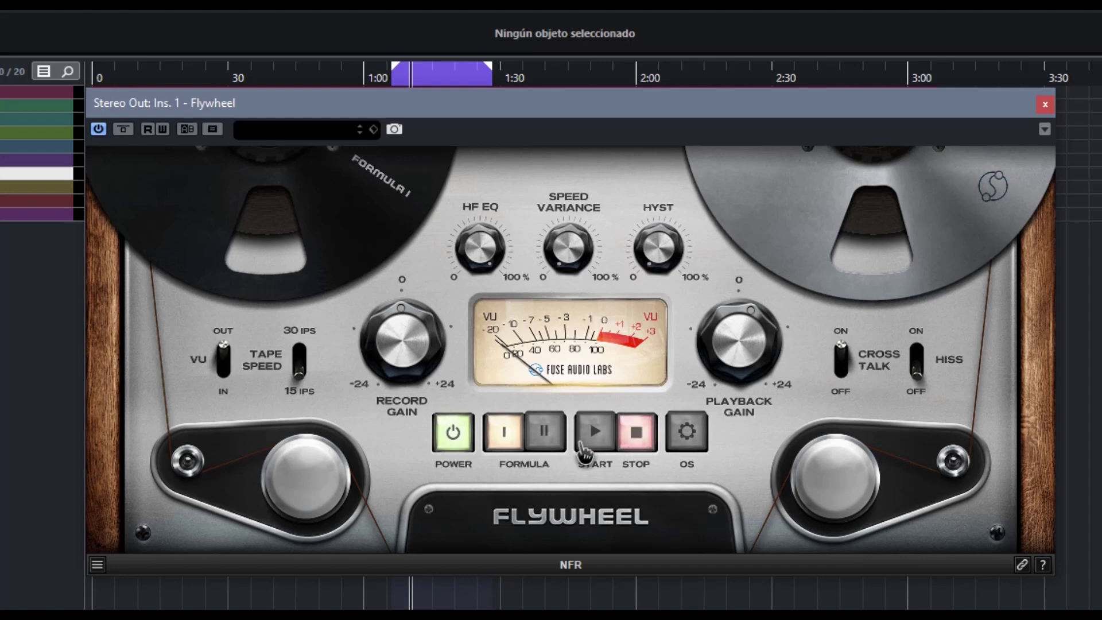
{"action": "left_click", "coordinate": [689, 438]}
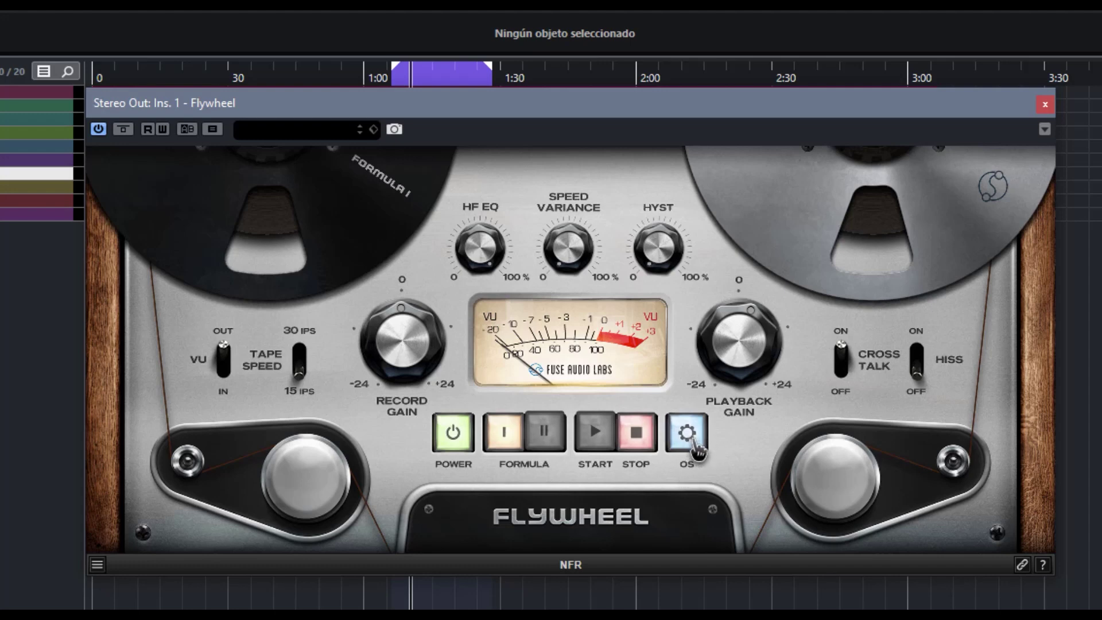
{"action": "left_click", "coordinate": [696, 446]}
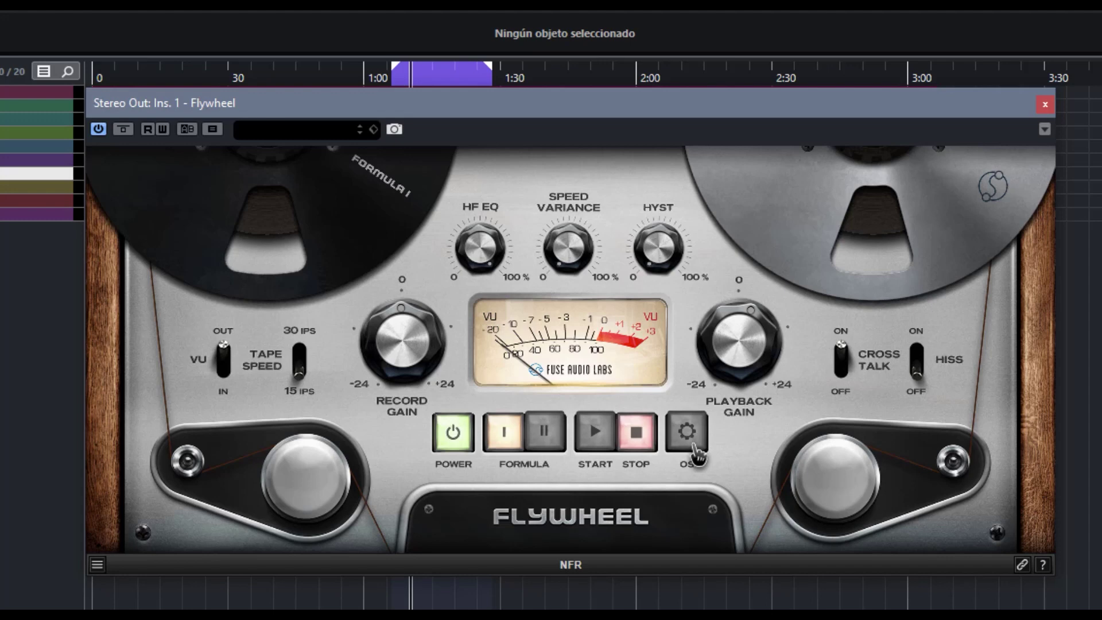
{"action": "left_click", "coordinate": [695, 440]}
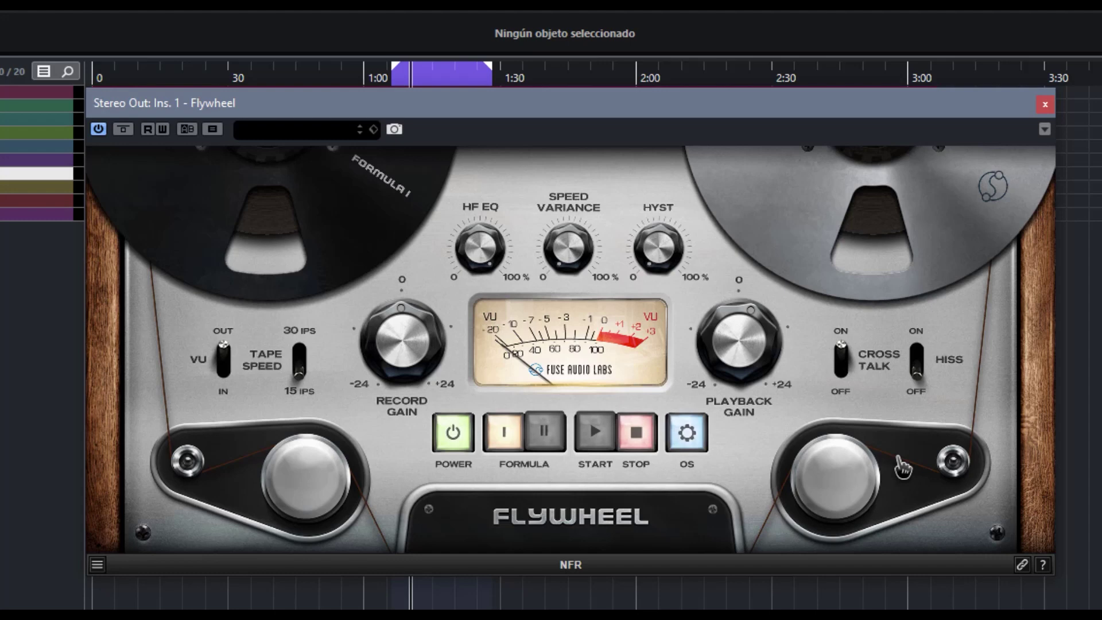
Step: Load the 01 Default preset and switch the plug-in's power off
{"action": "left_click", "coordinate": [313, 129]}
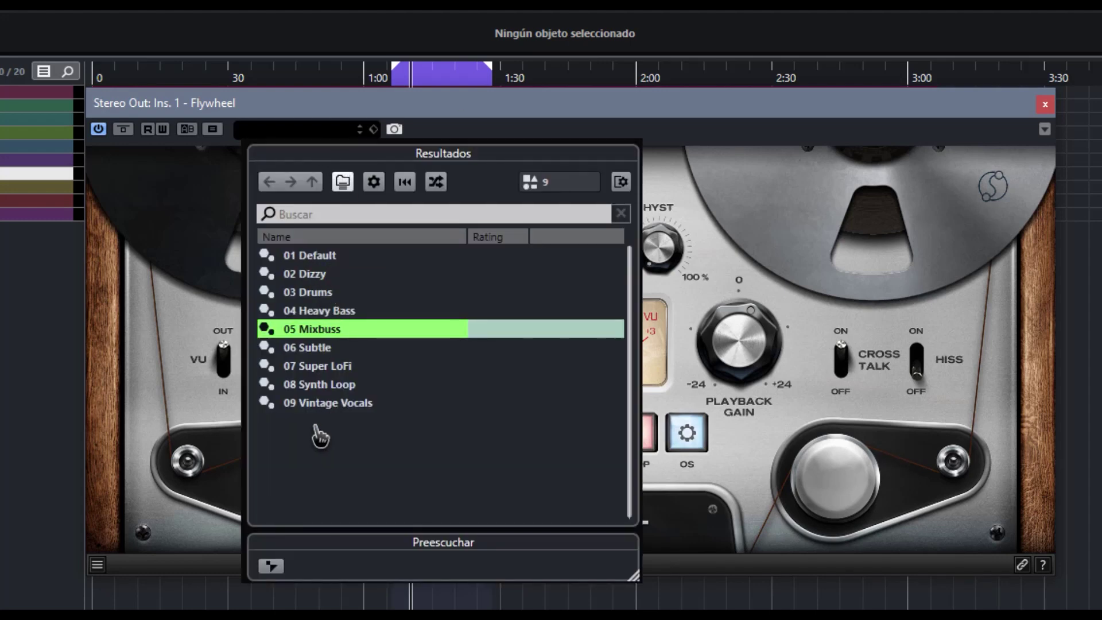
{"action": "double_click", "coordinate": [320, 259]}
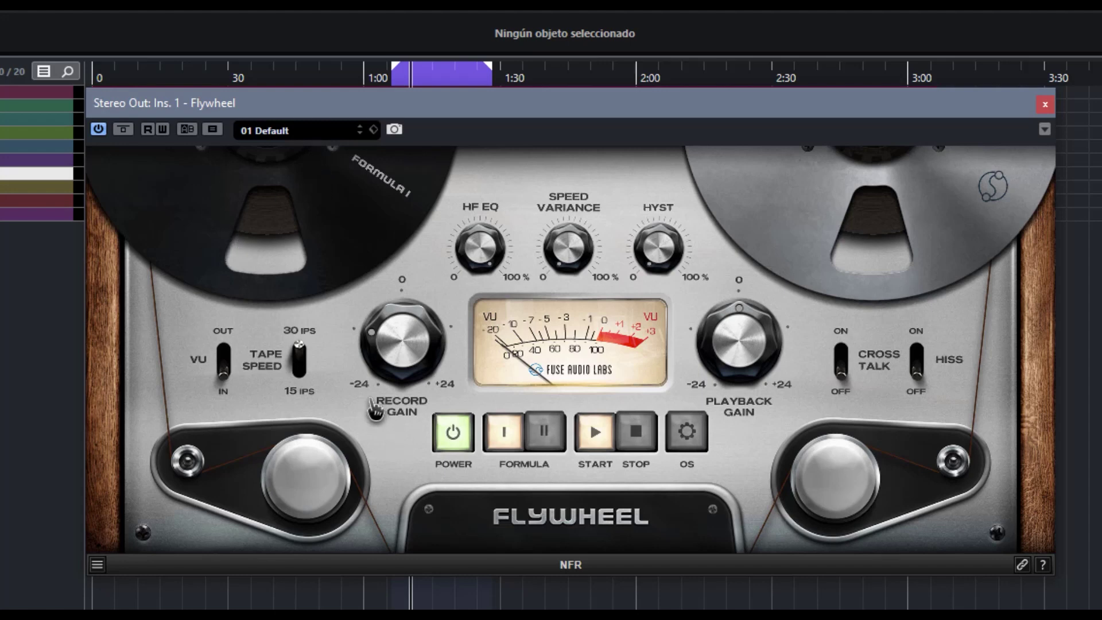
{"action": "left_click", "coordinate": [453, 434]}
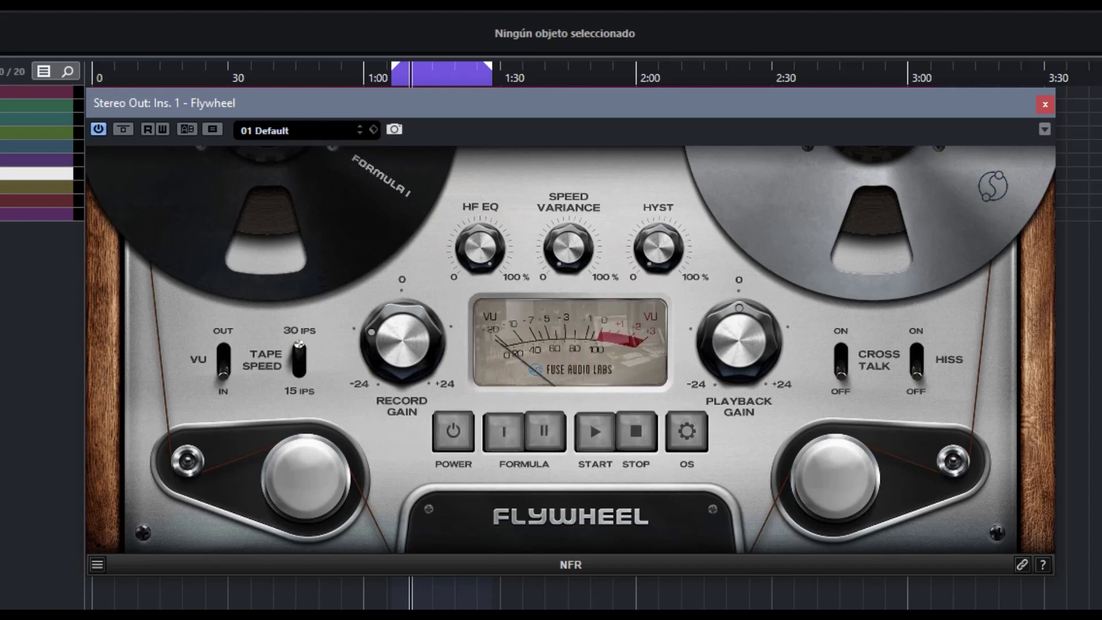
Step: Start playback of the looped section and switch the Flywheel plug-in's power back on
{"action": "key", "text": "space"}
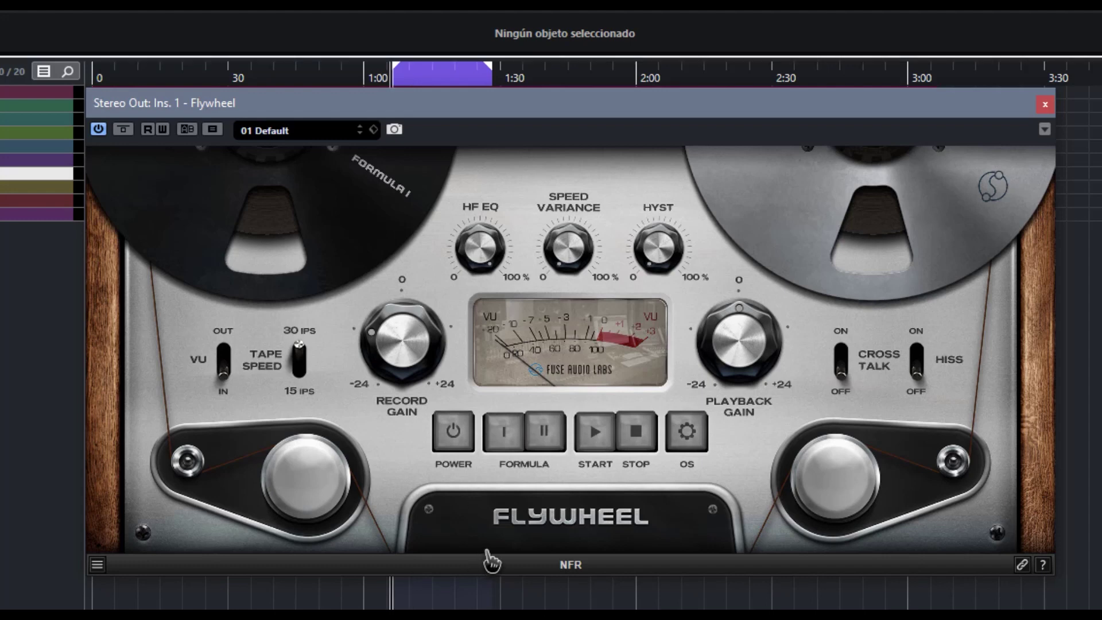
{"action": "left_click", "coordinate": [455, 442]}
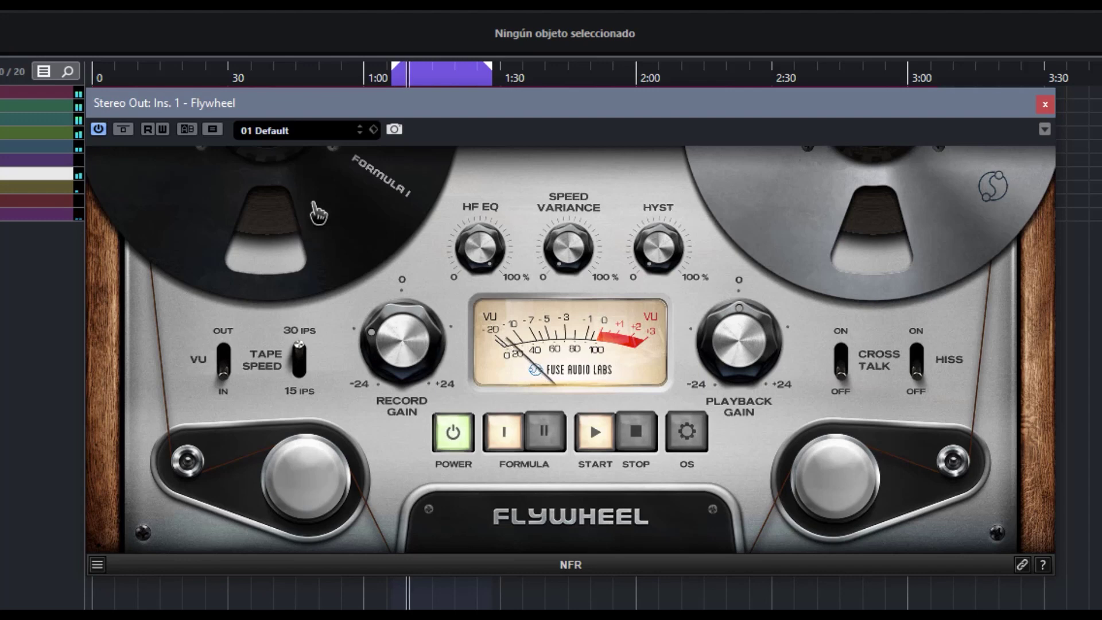
Step: Audition the presets in order from 02 Dizzy to 09 Vintage Vocals, adjusting Speed Variance to 79.5 % on 02 Dizzy
{"action": "left_click", "coordinate": [360, 134]}
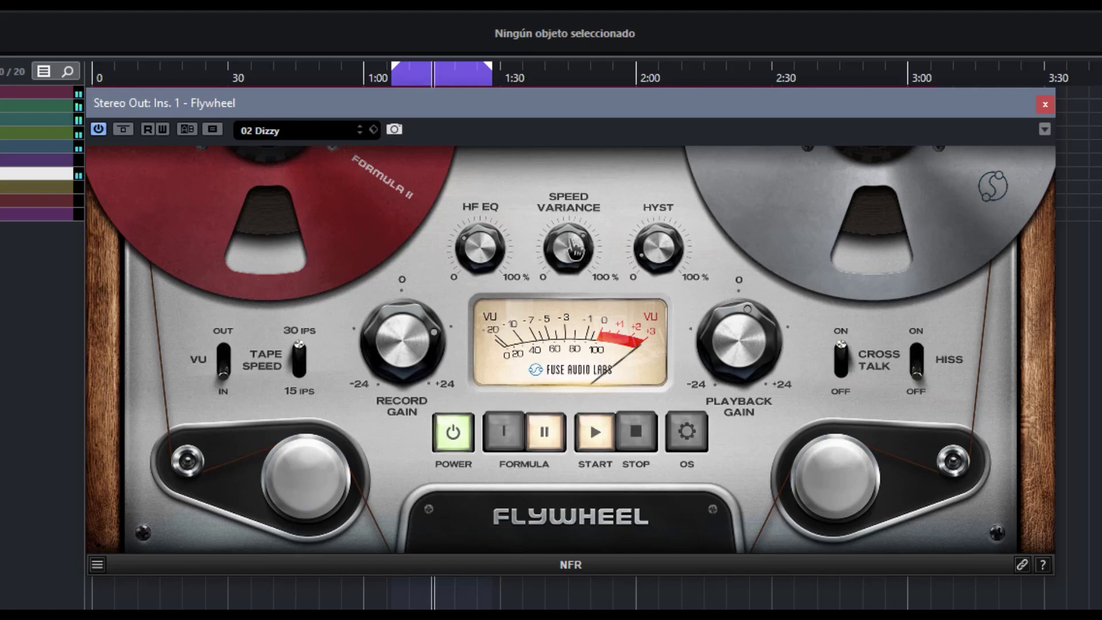
{"action": "left_click_drag", "start_coordinate": [576, 253], "coordinate": [591, 298]}
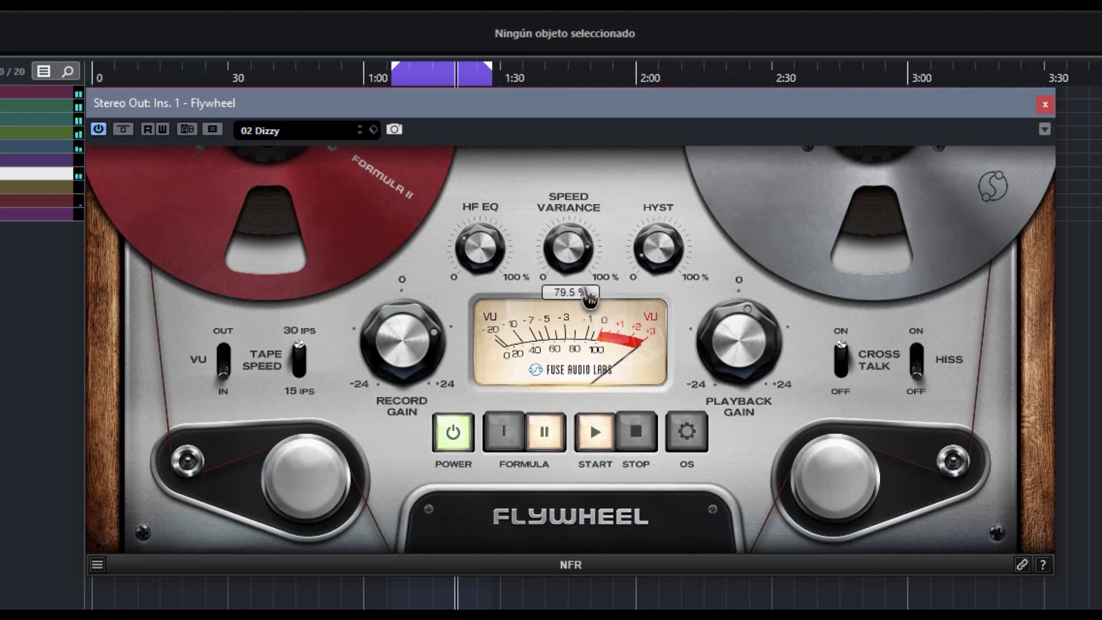
{"action": "left_click", "coordinate": [360, 134]}
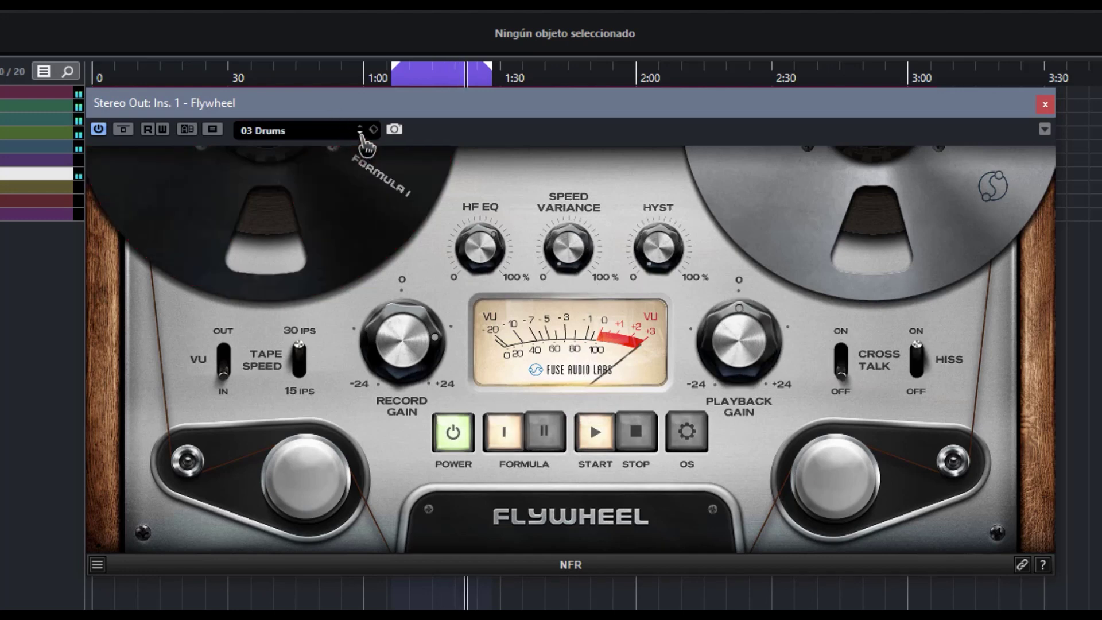
{"action": "left_click", "coordinate": [360, 134]}
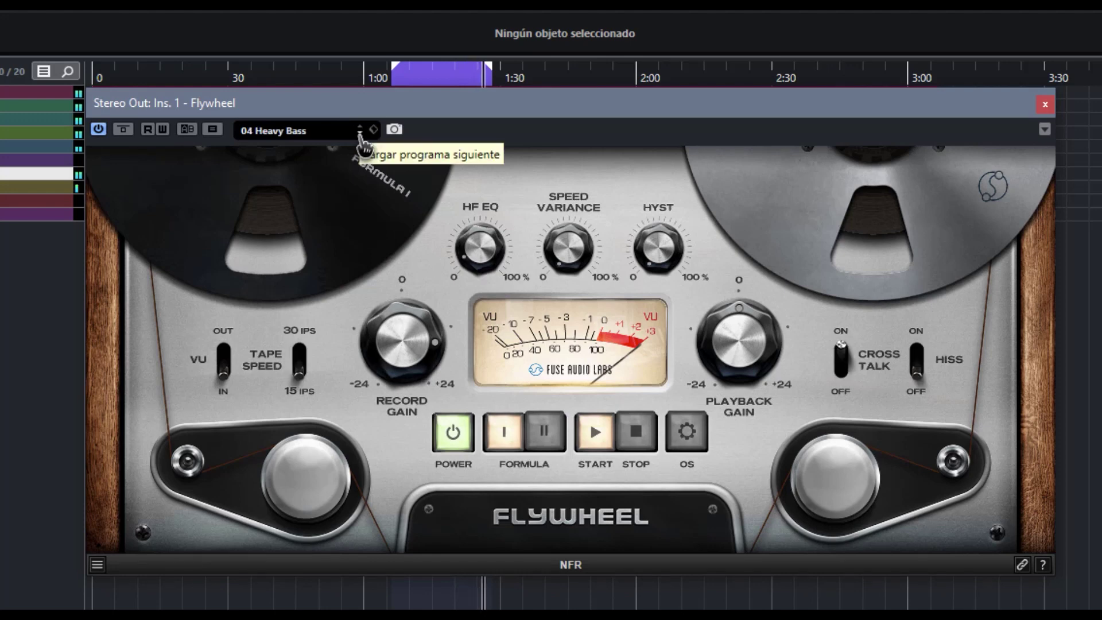
{"action": "left_click", "coordinate": [360, 134]}
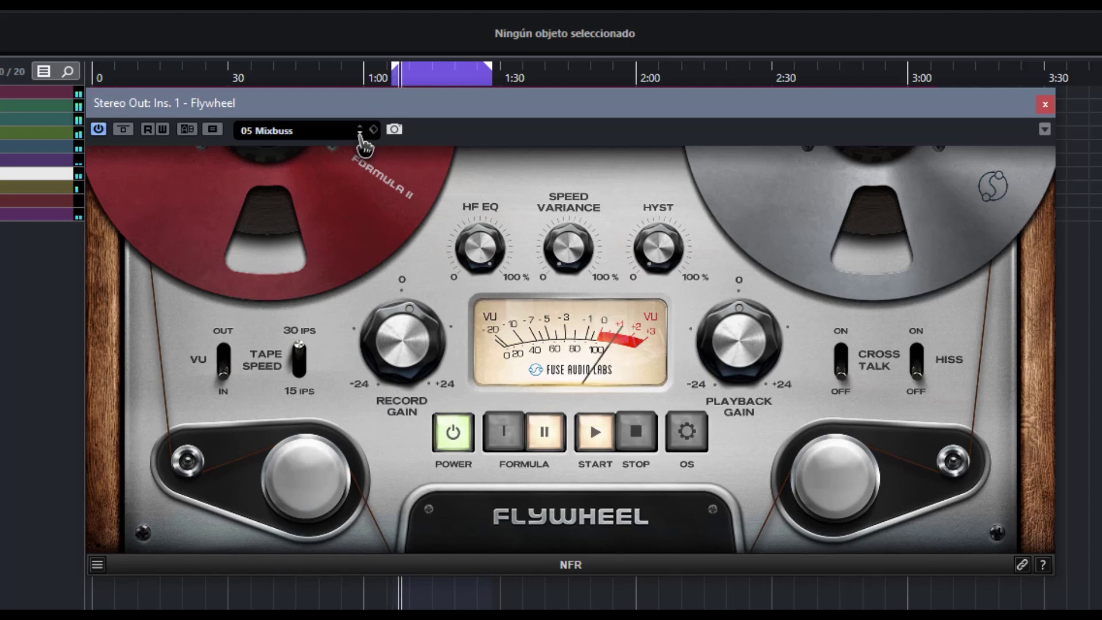
{"action": "left_click", "coordinate": [360, 134]}
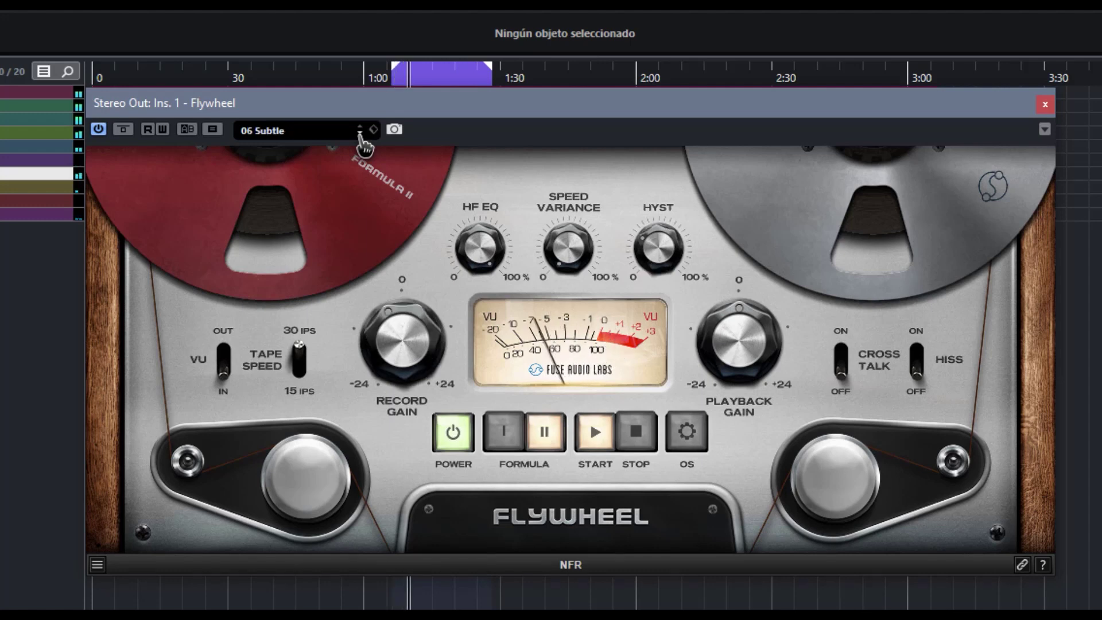
{"action": "left_click", "coordinate": [360, 134]}
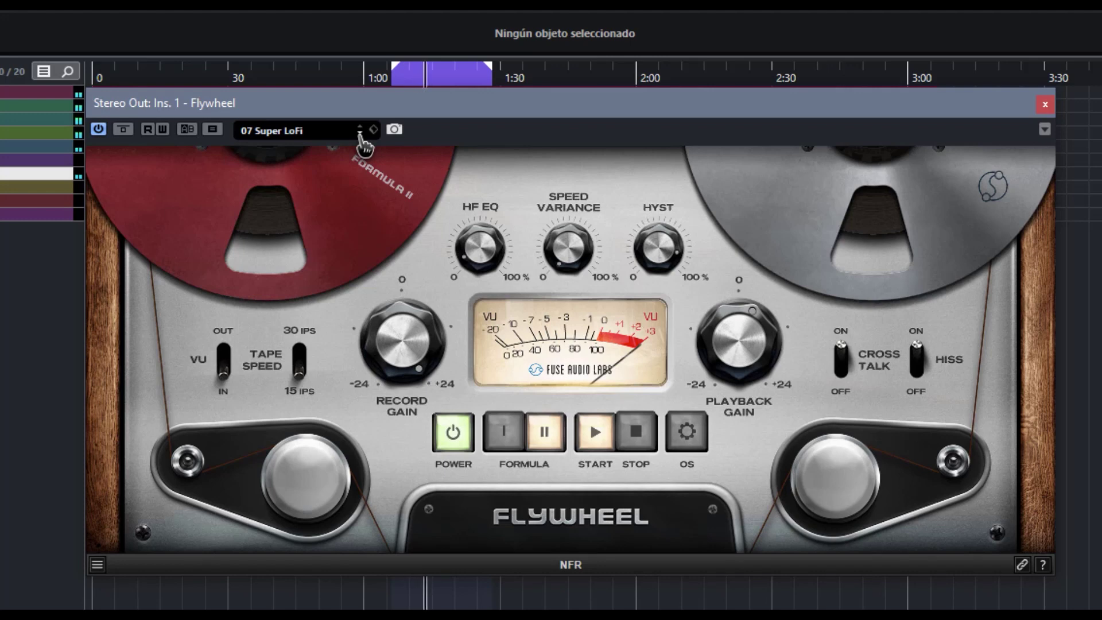
{"action": "left_click", "coordinate": [360, 134]}
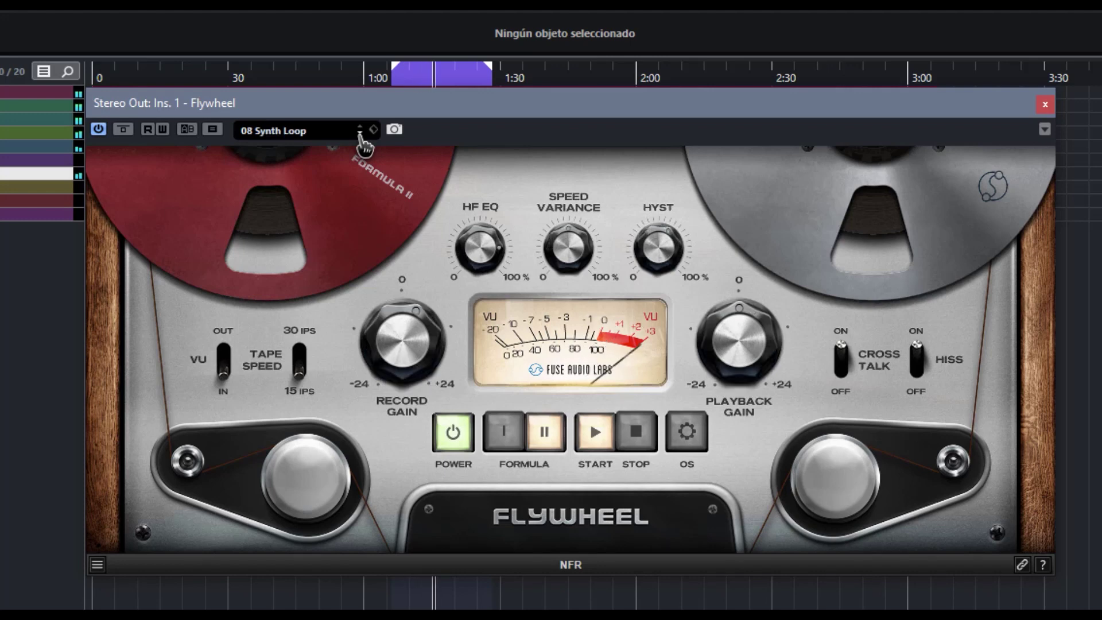
{"action": "left_click", "coordinate": [360, 134]}
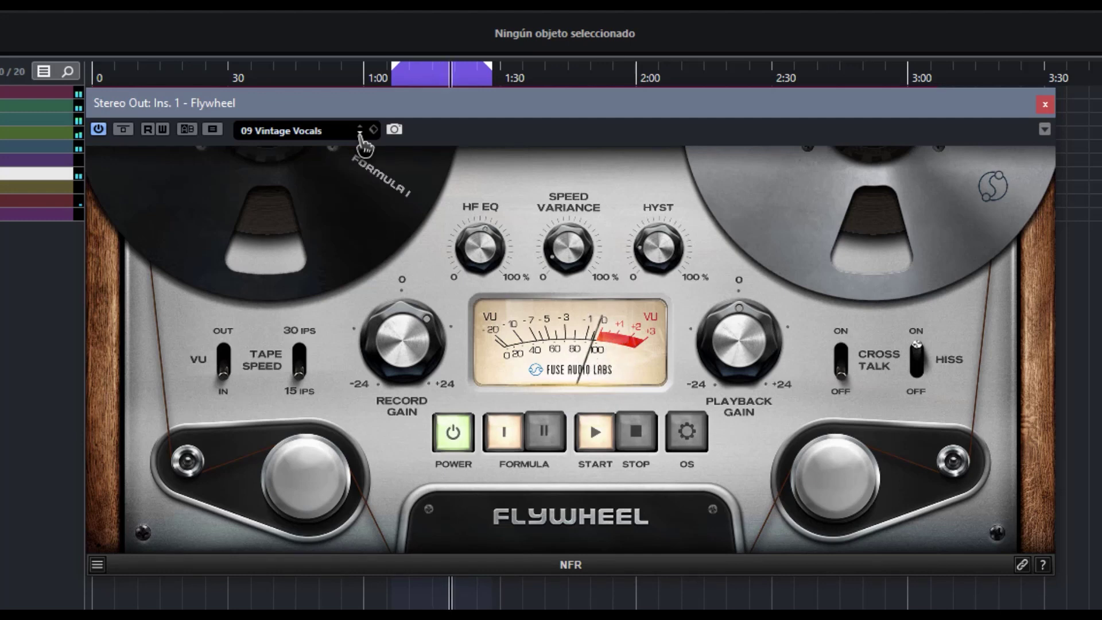
Step: Compare the 09 Vintage Vocals preset with the plug-in's power off and on, and go back to the 05 Mixbuss preset
{"action": "left_click", "coordinate": [458, 441]}
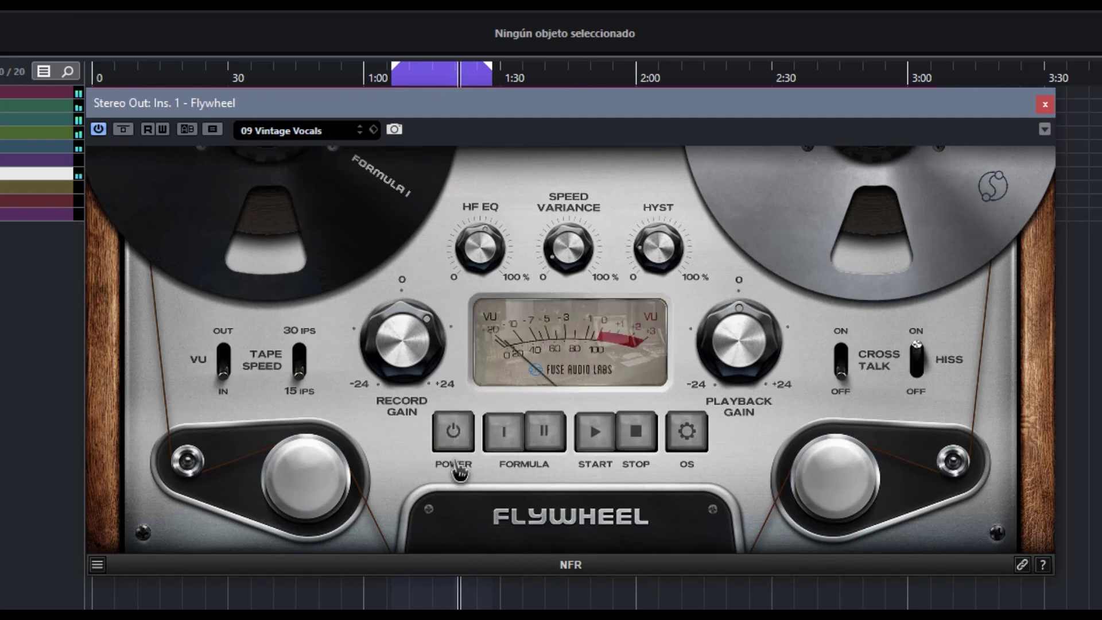
{"action": "left_click", "coordinate": [462, 447]}
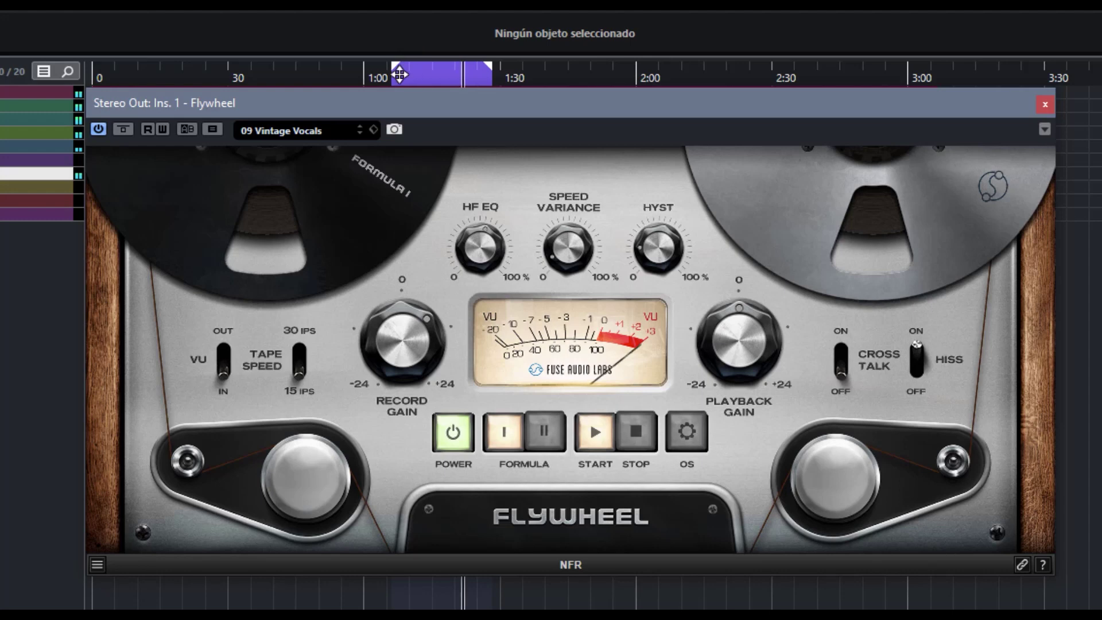
{"action": "left_click", "coordinate": [360, 133]}
{"action": "left_click", "coordinate": [360, 132]}
{"action": "left_click", "coordinate": [360, 132]}
{"action": "left_click", "coordinate": [361, 133]}
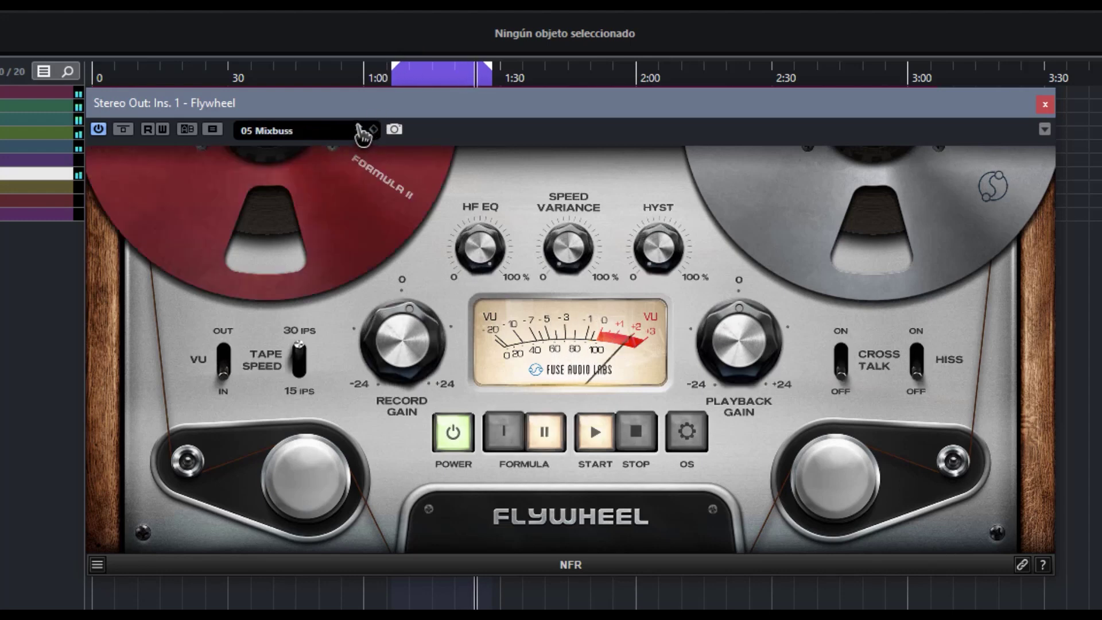
Step: Switch the plug-in's power off and on twice to compare the 05 Mixbuss preset with the unprocessed sound
{"action": "left_click", "coordinate": [451, 448]}
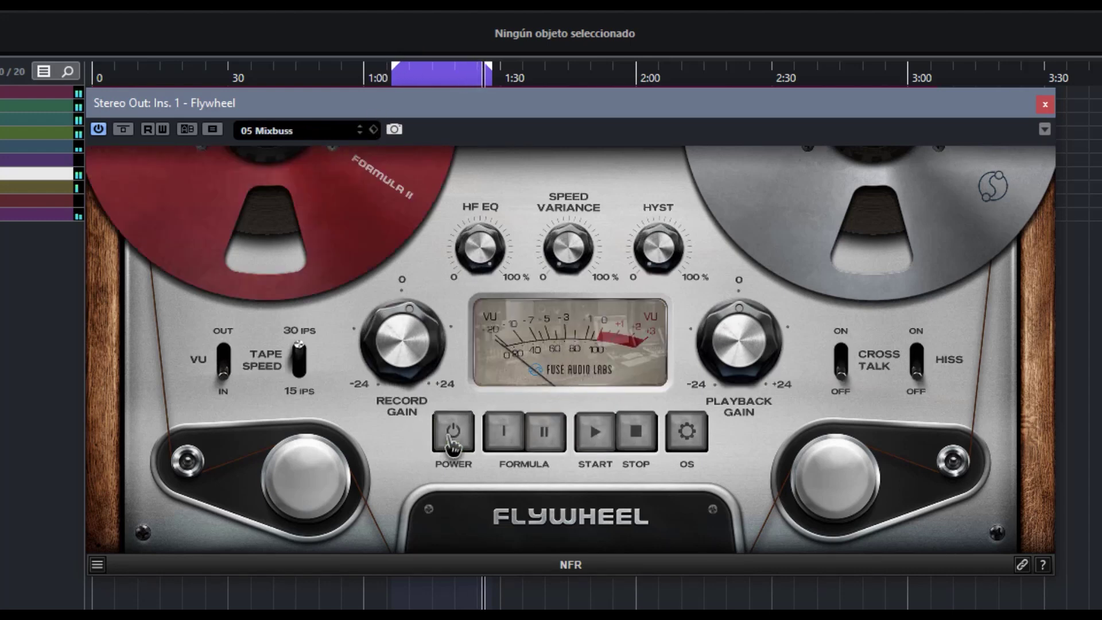
{"action": "left_click", "coordinate": [453, 443]}
{"action": "left_click", "coordinate": [454, 444]}
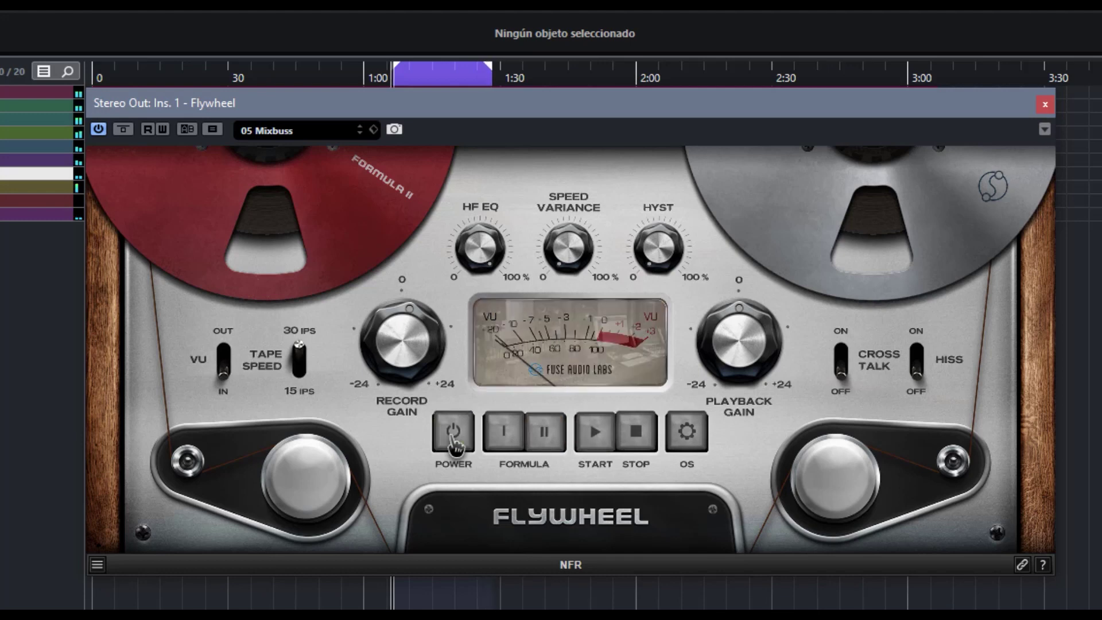
{"action": "left_click", "coordinate": [453, 443]}
Step: Turn on Hiss and Cross Talk for the 05 Mixbuss preset
{"action": "left_click", "coordinate": [917, 364]}
{"action": "left_click", "coordinate": [839, 367]}
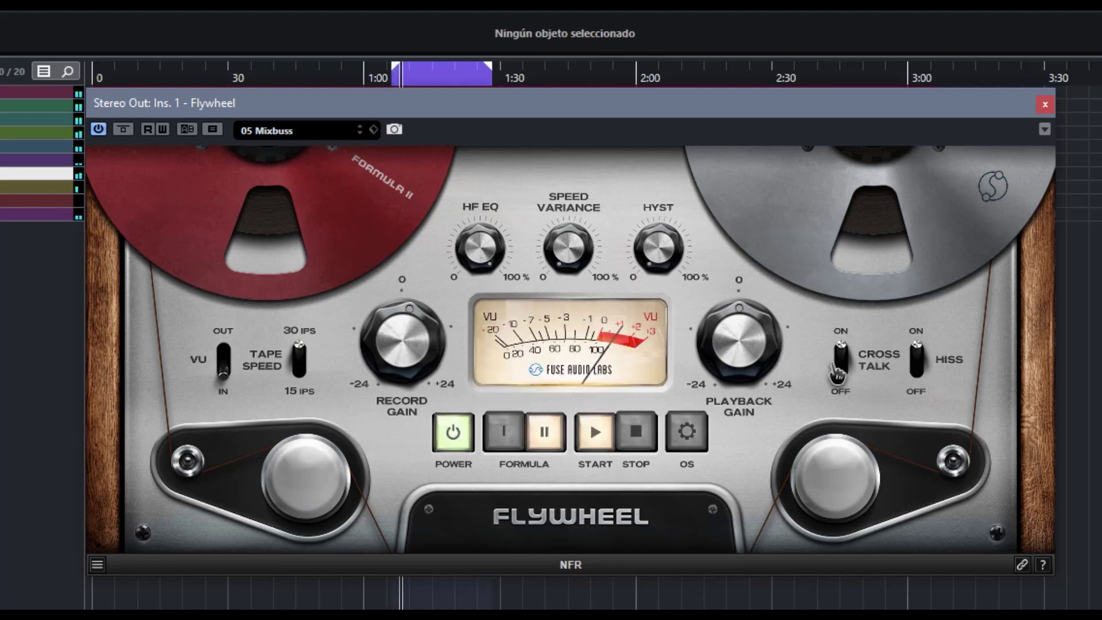
Step: Try a strongly raised Record Gain, reduce it to slightly above 0, and set the Playback Gain to 1.7 dB
{"action": "left_click_drag", "start_coordinate": [755, 356], "coordinate": [728, 350]}
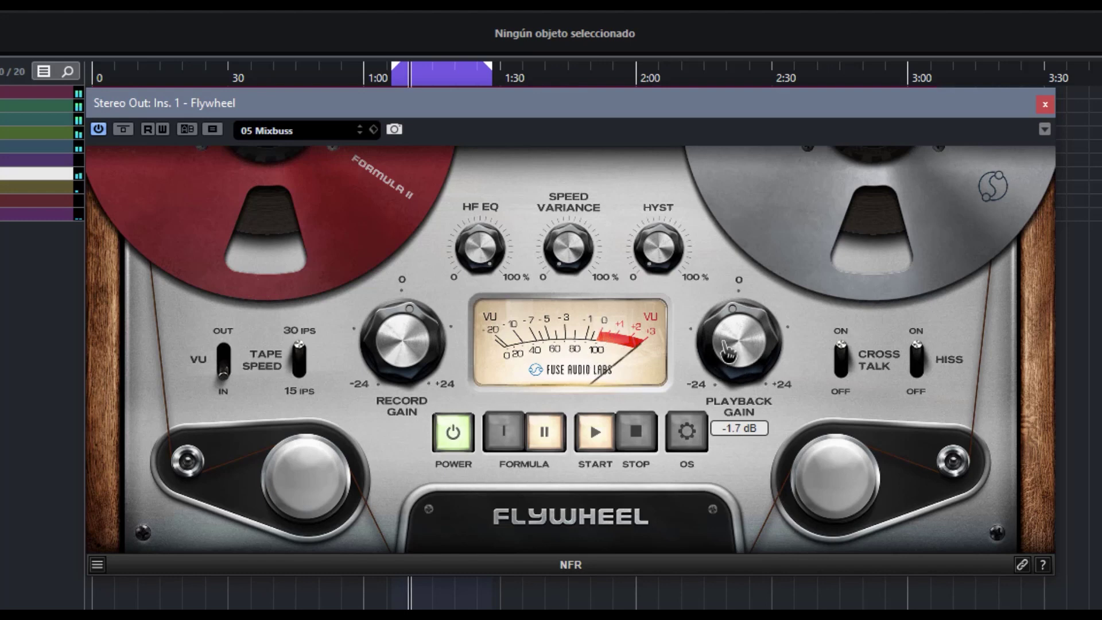
{"action": "left_click_drag", "start_coordinate": [382, 376], "coordinate": [389, 224]}
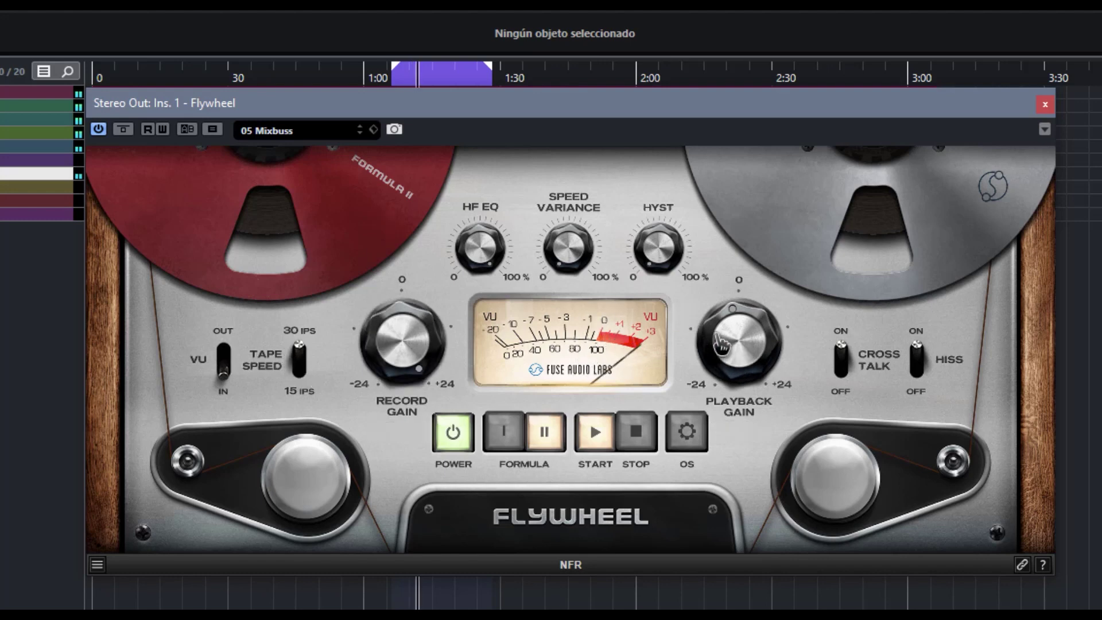
{"action": "left_click_drag", "start_coordinate": [430, 373], "coordinate": [430, 419]}
{"action": "left_click_drag", "start_coordinate": [743, 344], "coordinate": [744, 334]}
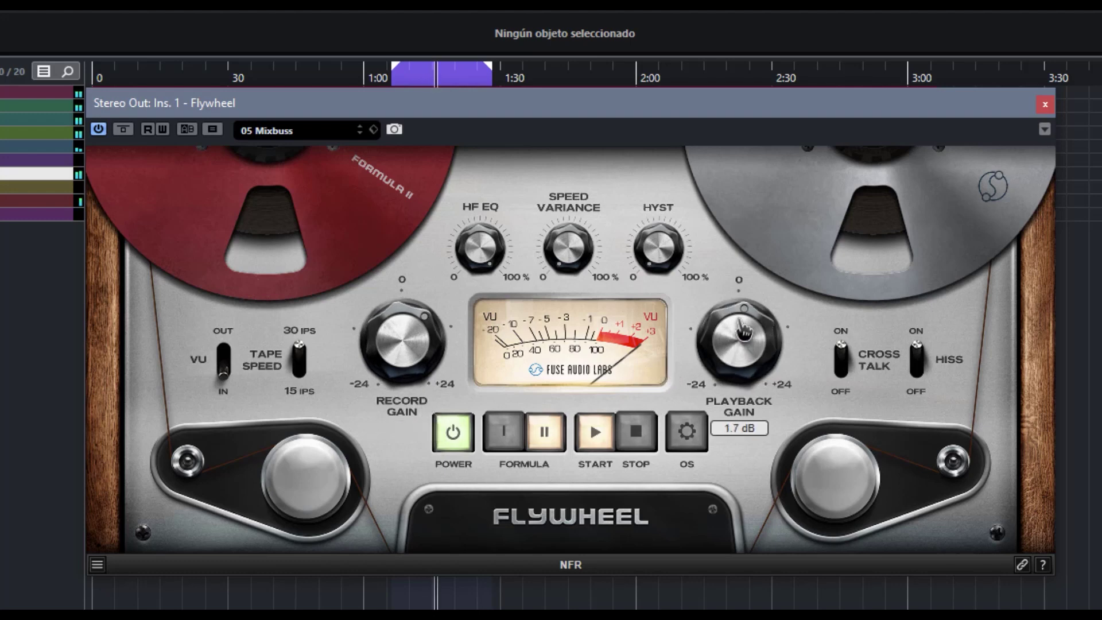
Step: Stop and restart the plug-in's tape transport twice during playback
{"action": "left_click", "coordinate": [635, 439]}
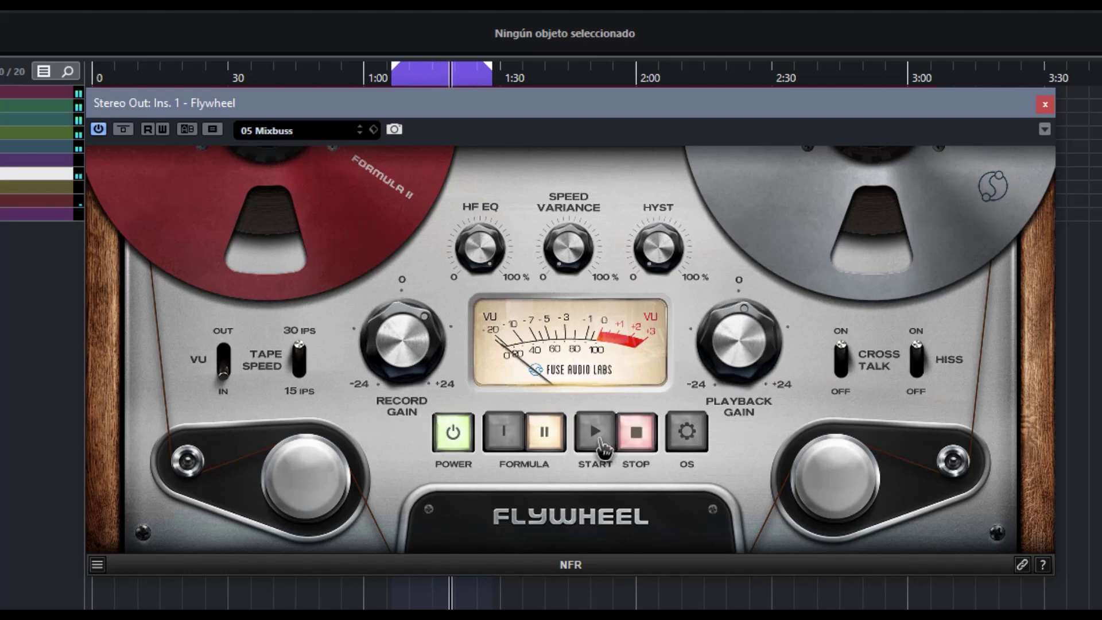
{"action": "left_click", "coordinate": [600, 441]}
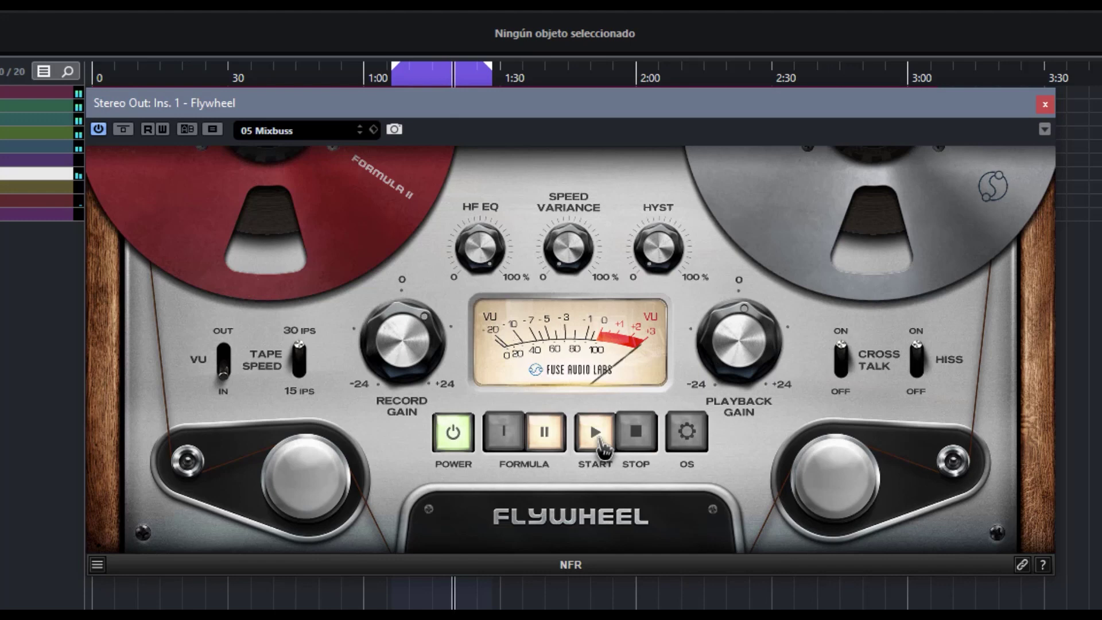
{"action": "left_click", "coordinate": [642, 437]}
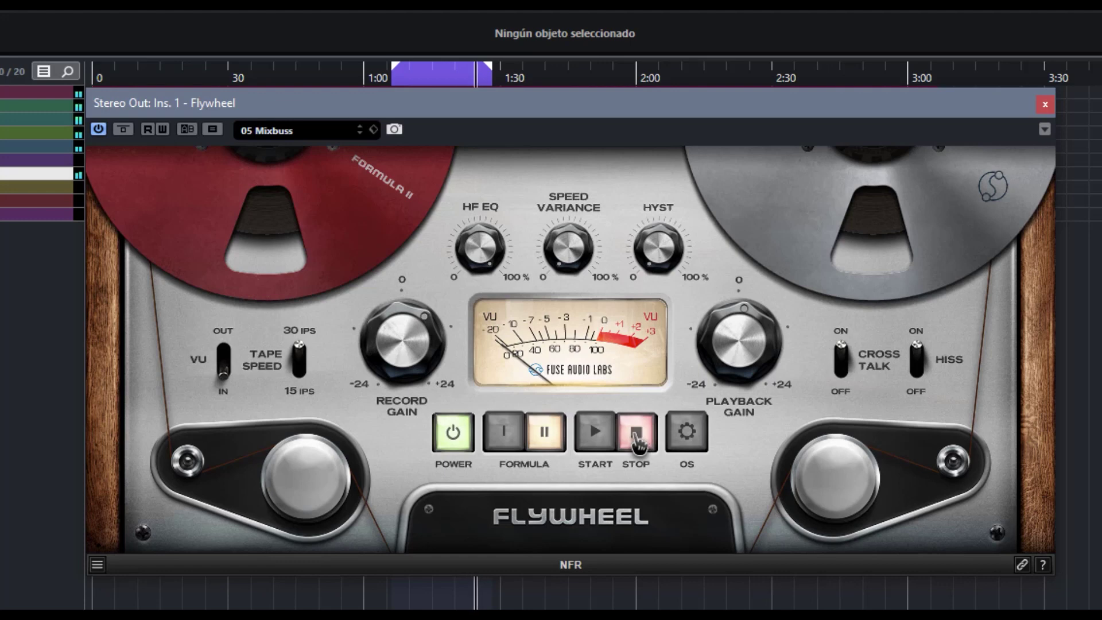
{"action": "left_click", "coordinate": [595, 439]}
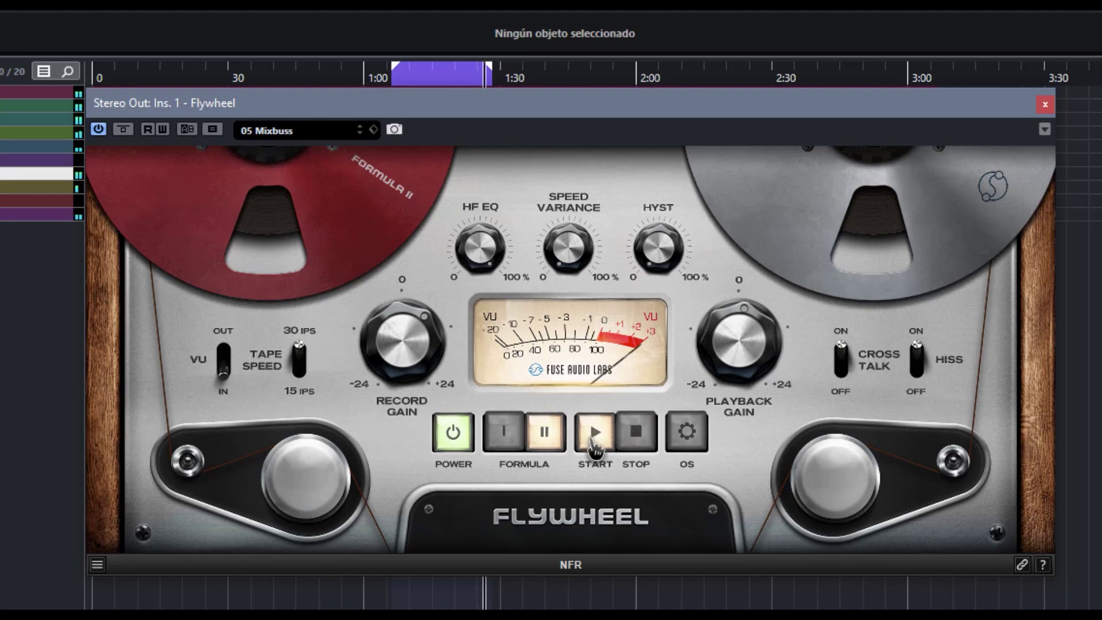
Step: Switch the tape to Formula I, and stop and restart the tape transport
{"action": "left_click", "coordinate": [505, 436]}
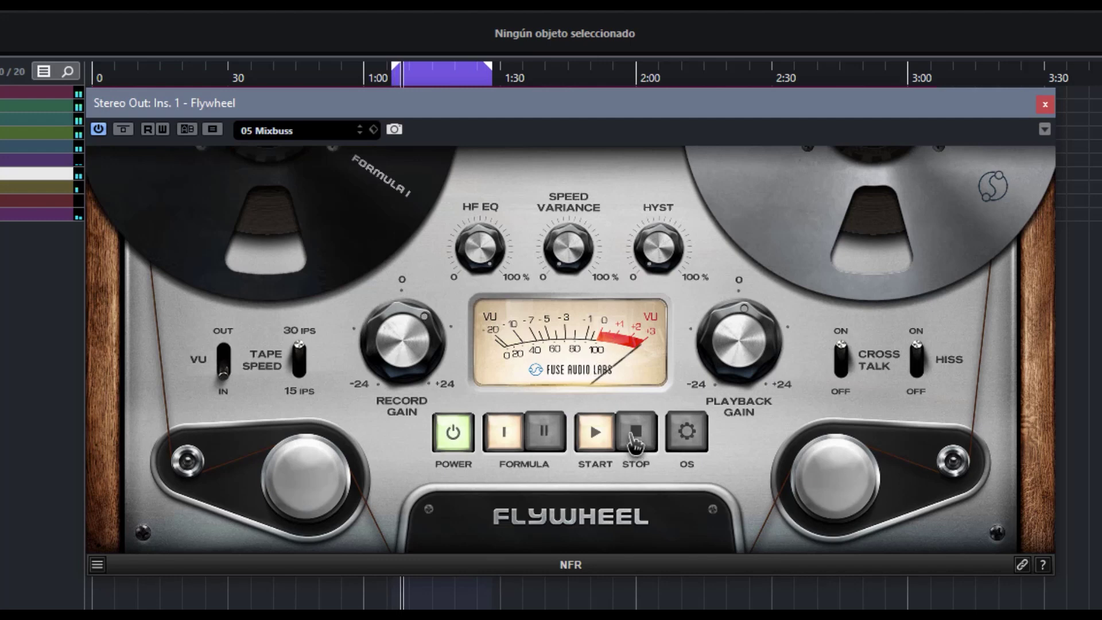
{"action": "left_click", "coordinate": [634, 442]}
{"action": "left_click", "coordinate": [597, 439]}
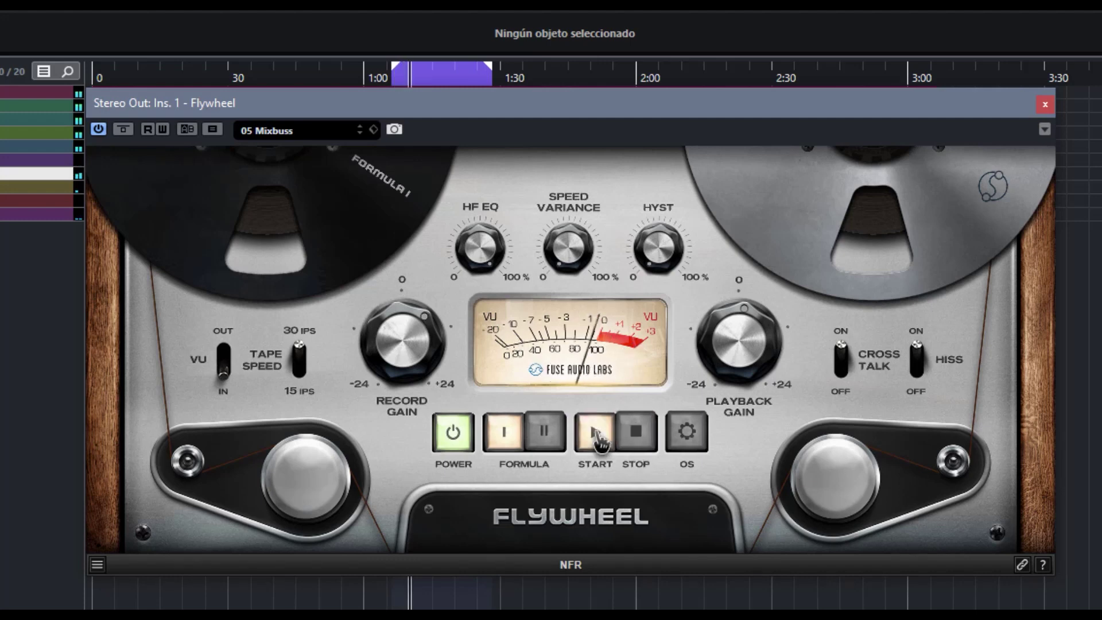
Step: Stop the plug-in's tape transport and the project's playback
{"action": "left_click", "coordinate": [629, 443]}
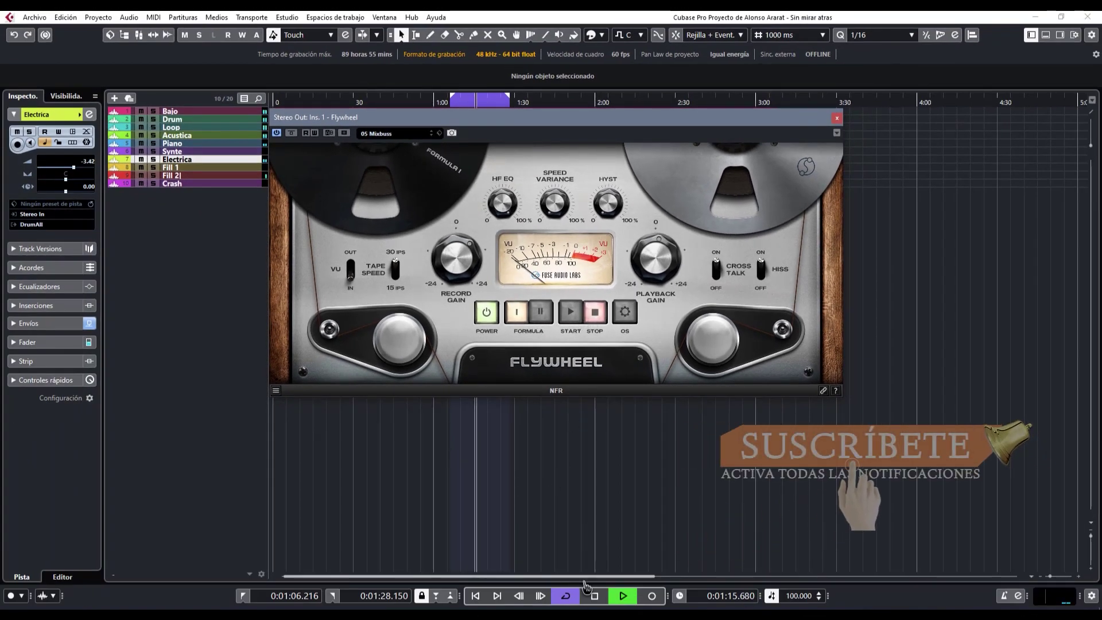
{"action": "left_click", "coordinate": [592, 594]}
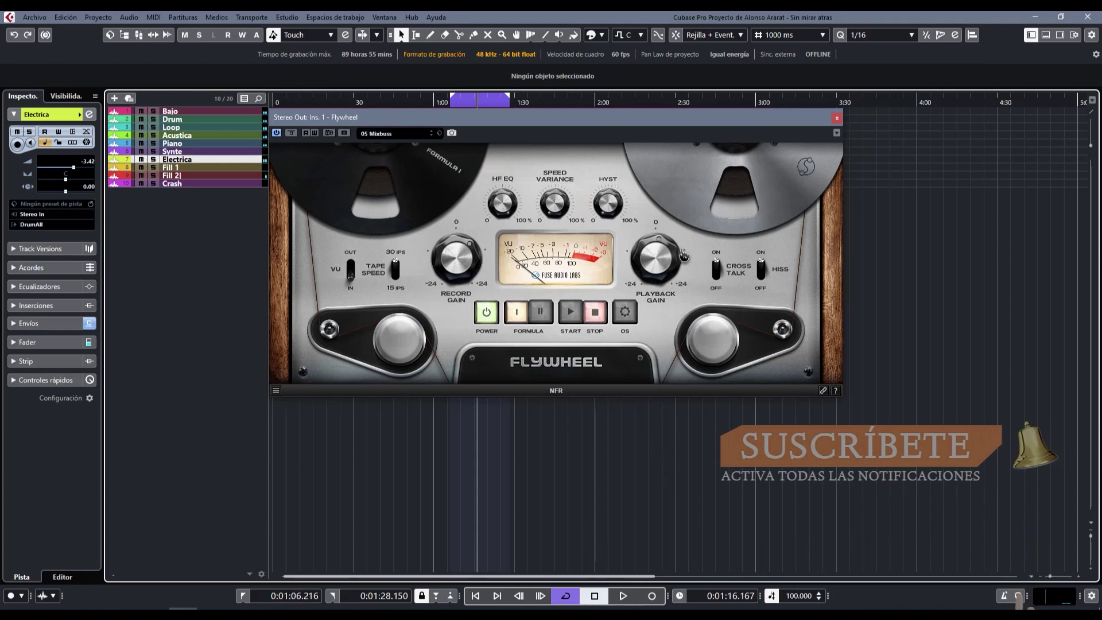